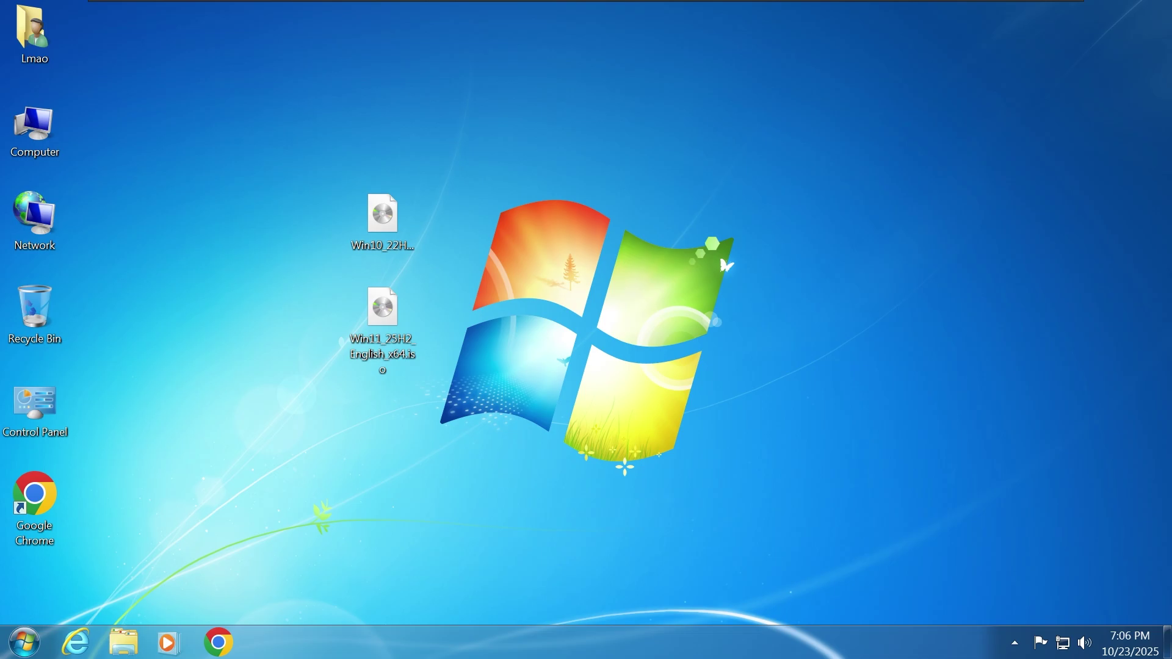
- Select the Win10_22H2_English_x64v1.iso disc image among the desktop files
{"action": "mouse_move", "coordinate": [408, 241]}
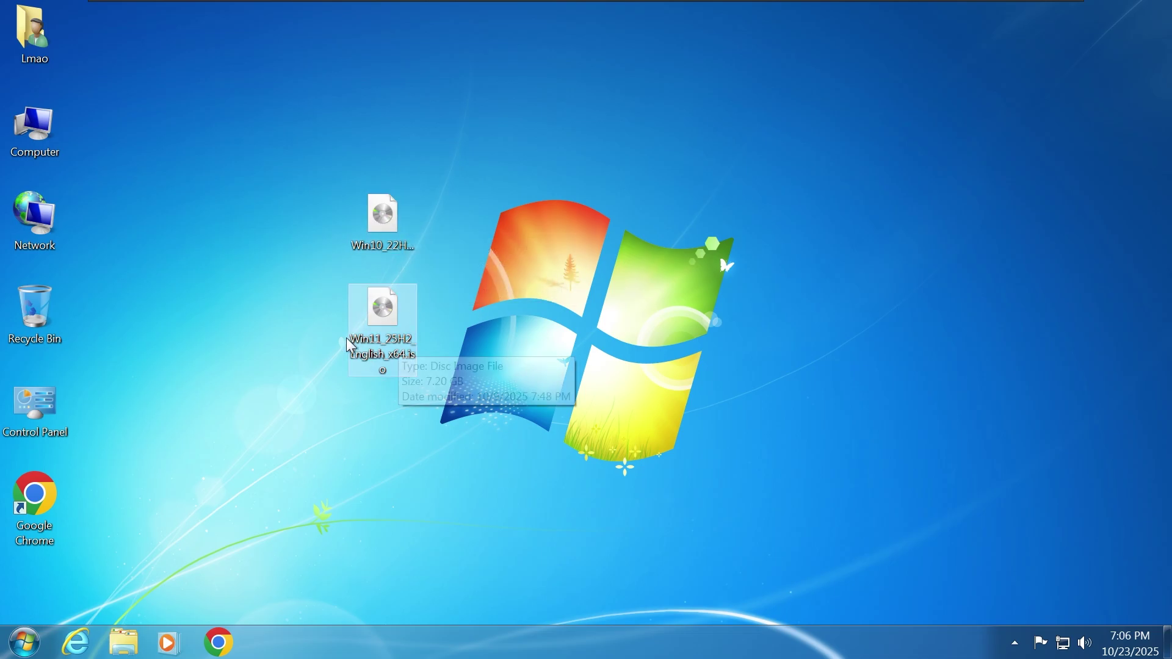
{"action": "left_click", "coordinate": [389, 226]}
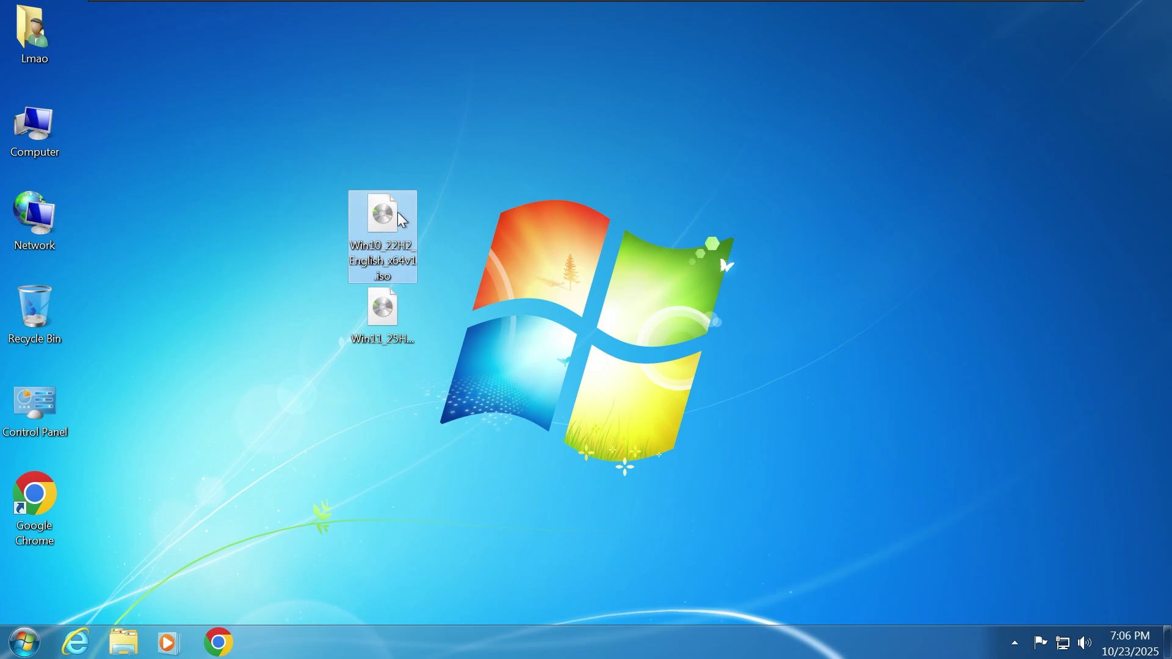
- Extract Win10_22H2_English_x64v1.iso with WinRAR into a Win10_22H2_English_x64v1 folder
{"action": "right_click", "coordinate": [390, 222]}
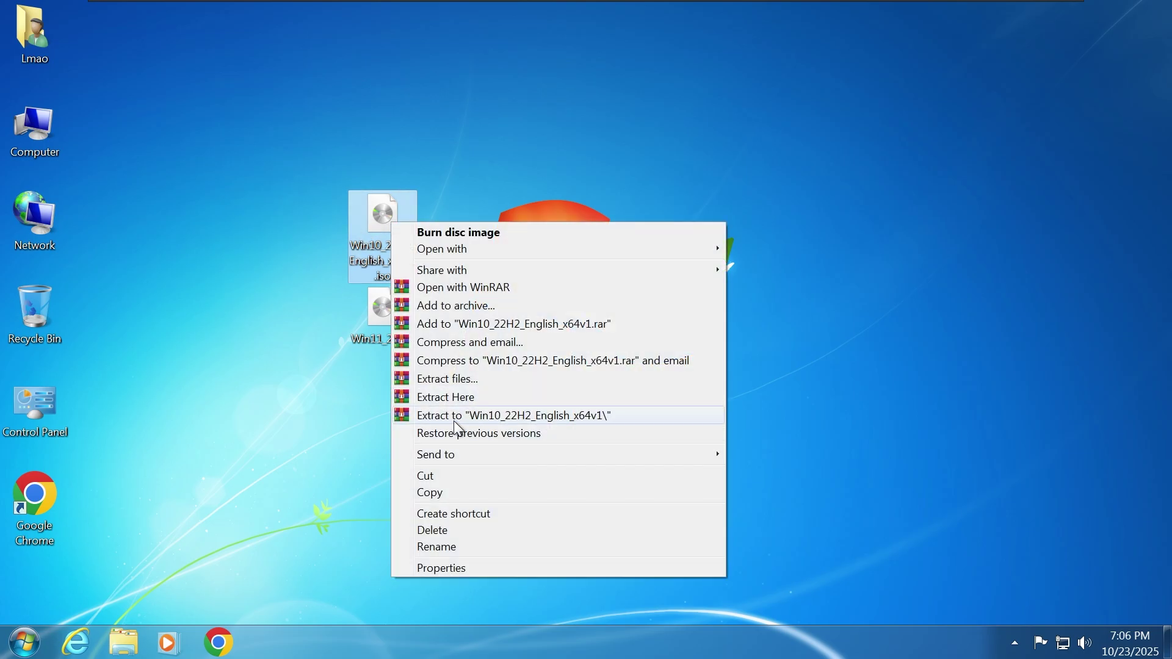
{"action": "left_click", "coordinate": [555, 415]}
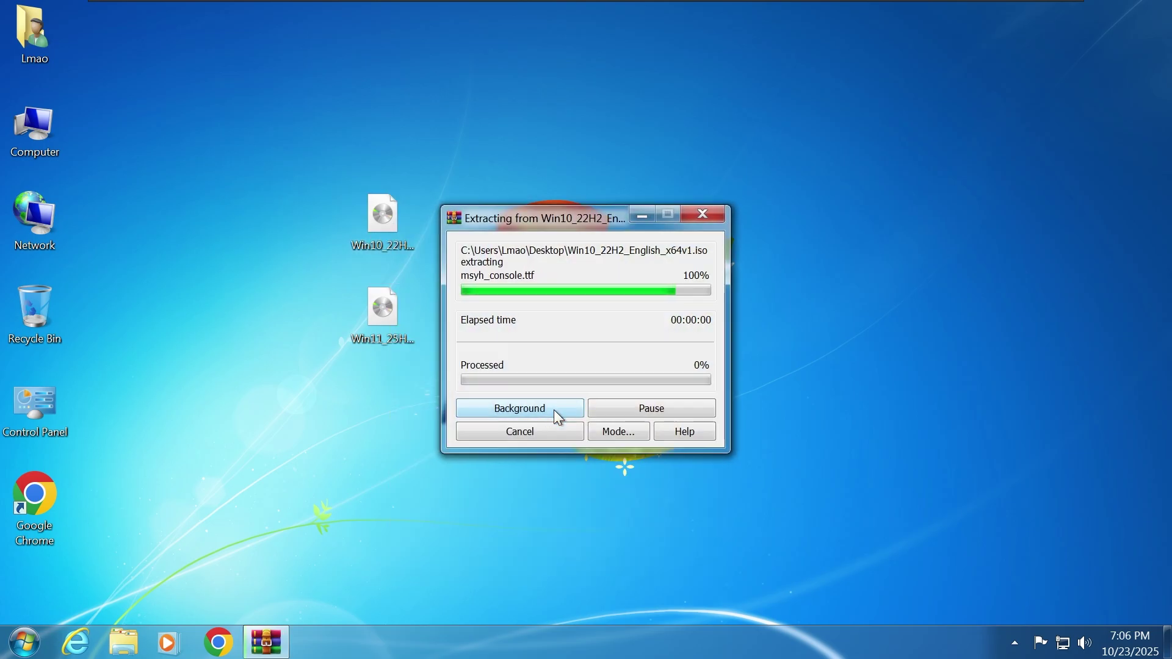
{"action": "left_click", "coordinate": [552, 340]}
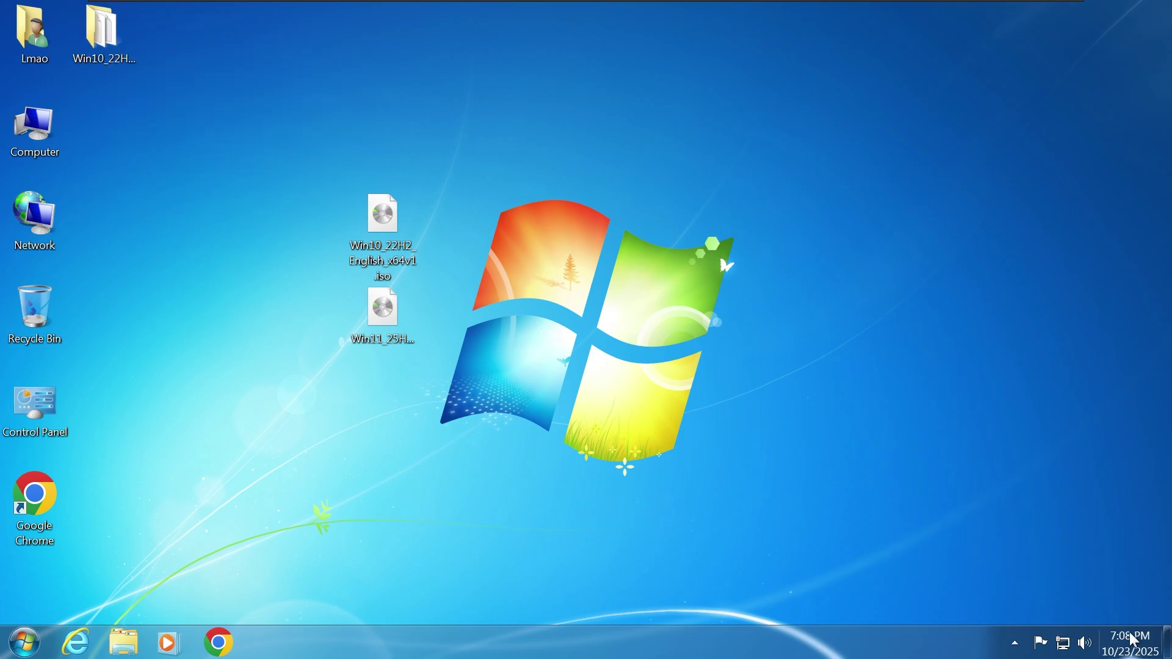
- Disable the Local Area Connection adapter via the Network and Sharing Center
{"action": "left_click", "coordinate": [1071, 650]}
{"action": "right_click", "coordinate": [1071, 650]}
{"action": "left_click", "coordinate": [1018, 631]}
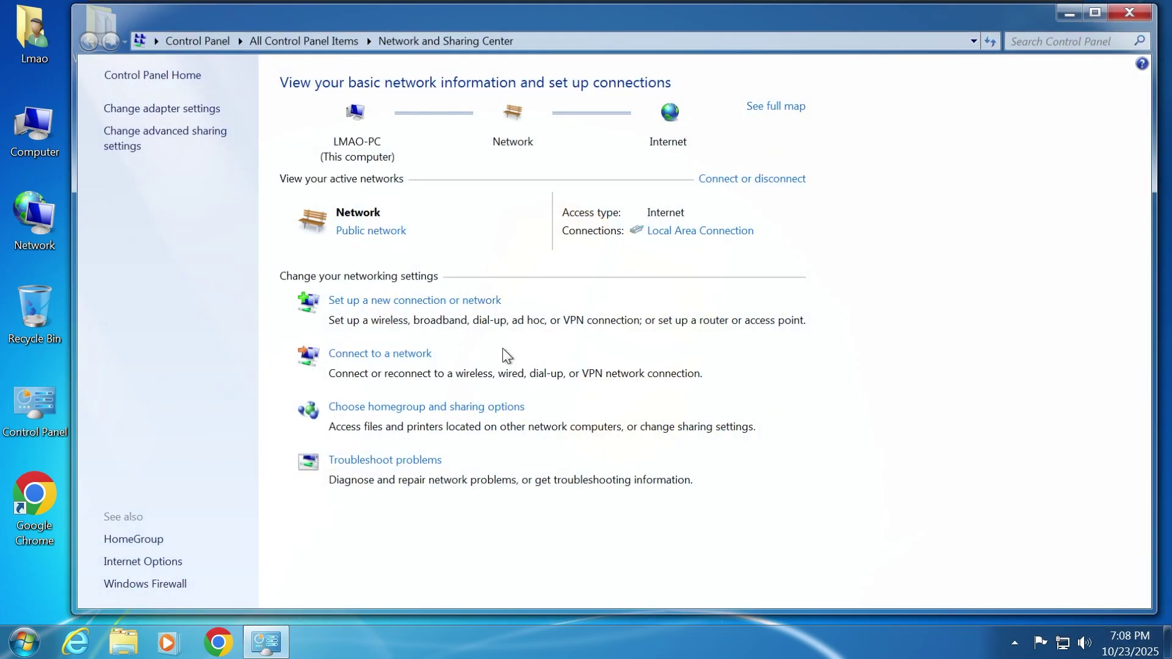
{"action": "left_click", "coordinate": [158, 108]}
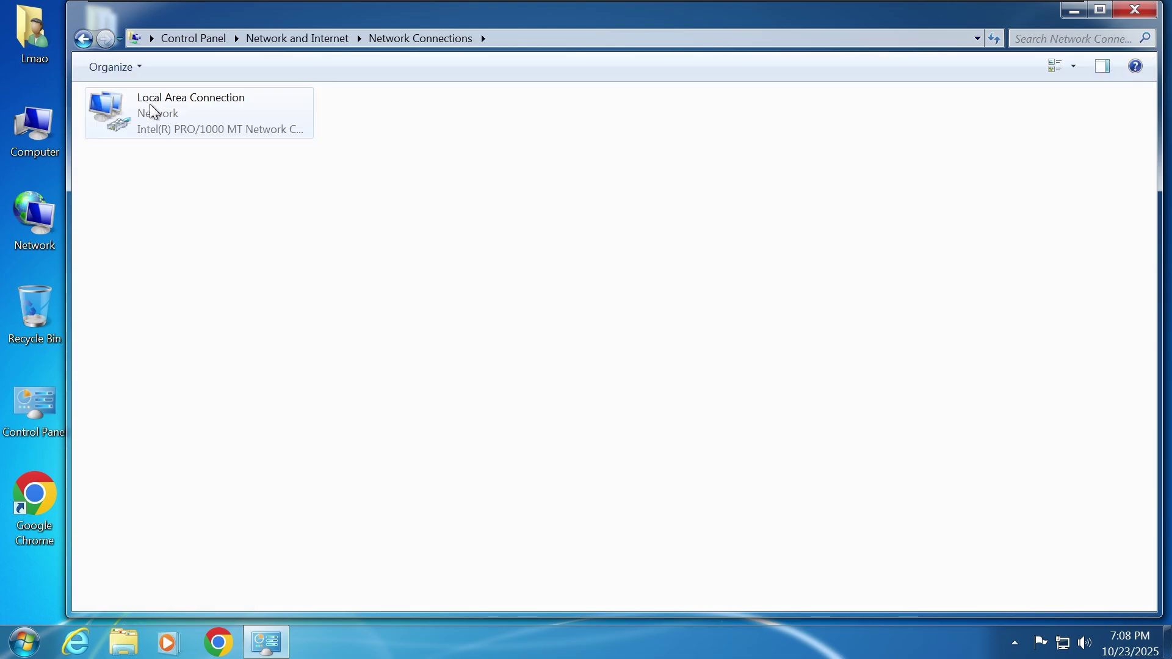
{"action": "right_click", "coordinate": [152, 108]}
{"action": "left_click", "coordinate": [193, 116]}
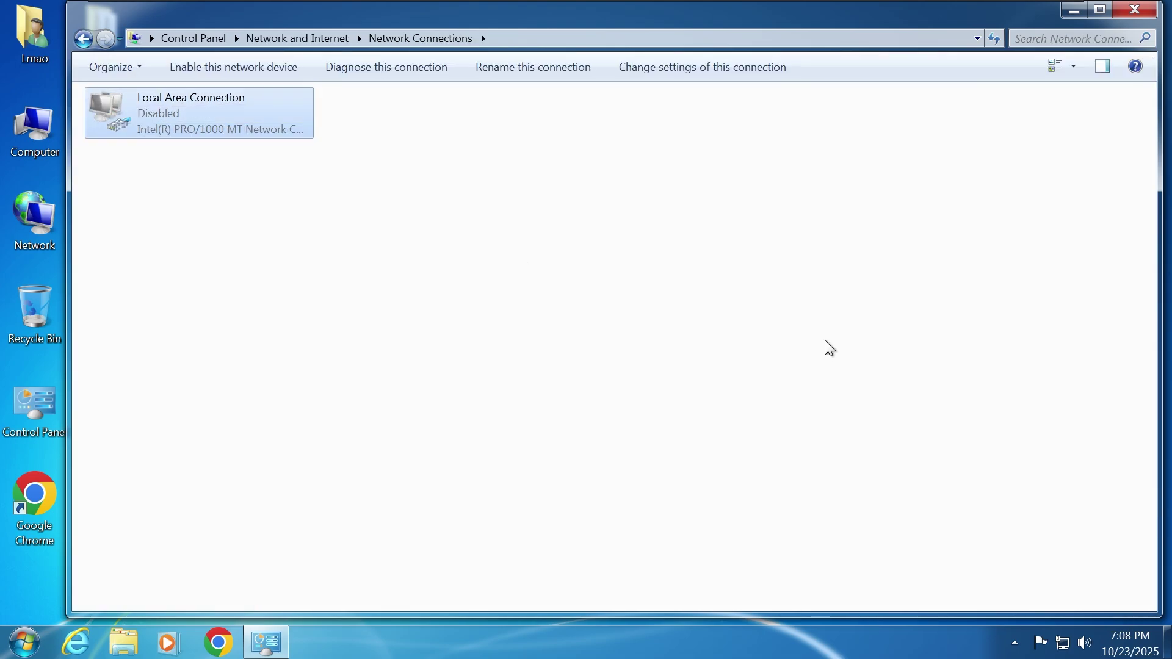
- Launch setup.exe from the extracted Win10_22H2_English_x64v1 folder
{"action": "key", "text": "super+d"}
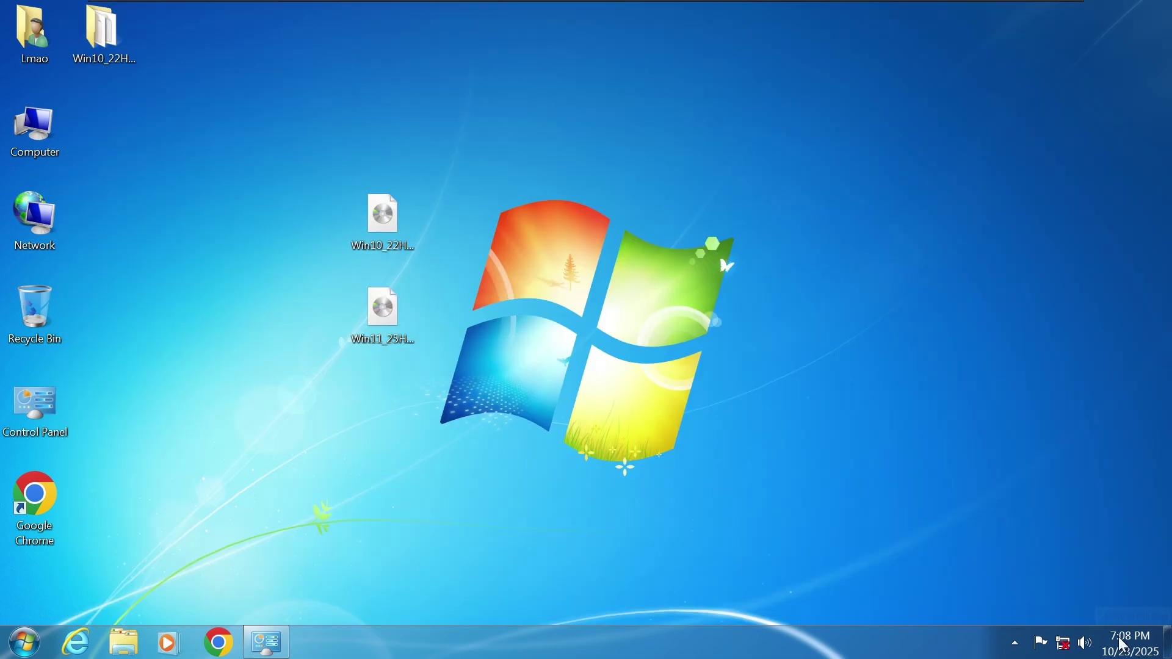
{"action": "double_click", "coordinate": [82, 20]}
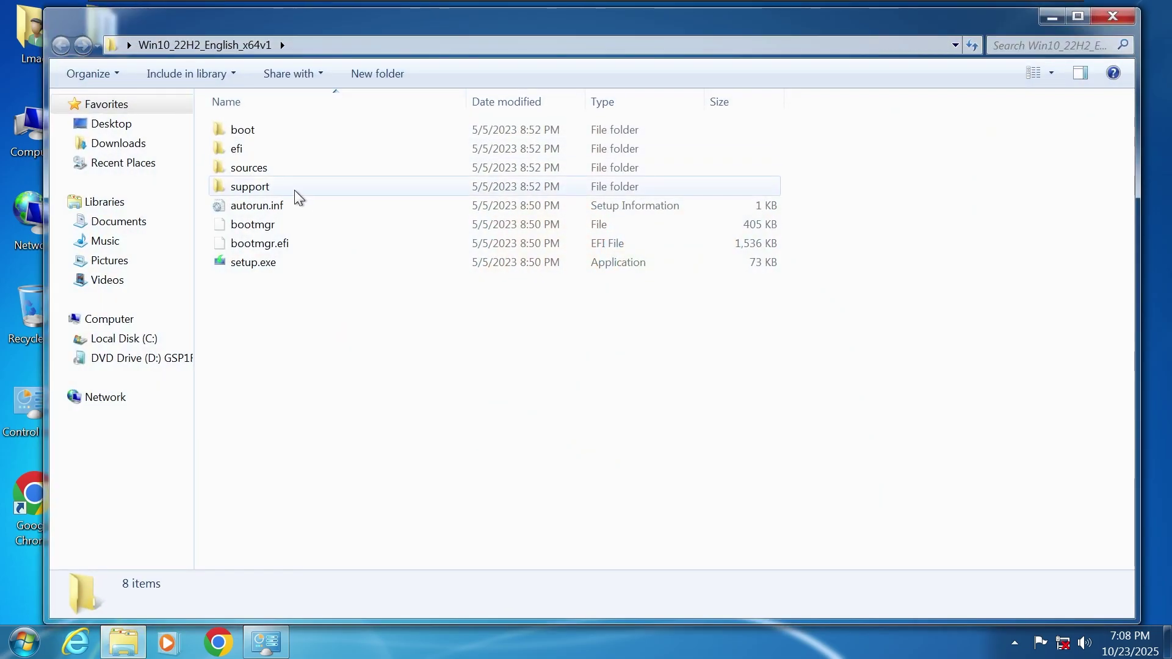
{"action": "left_click", "coordinate": [267, 265]}
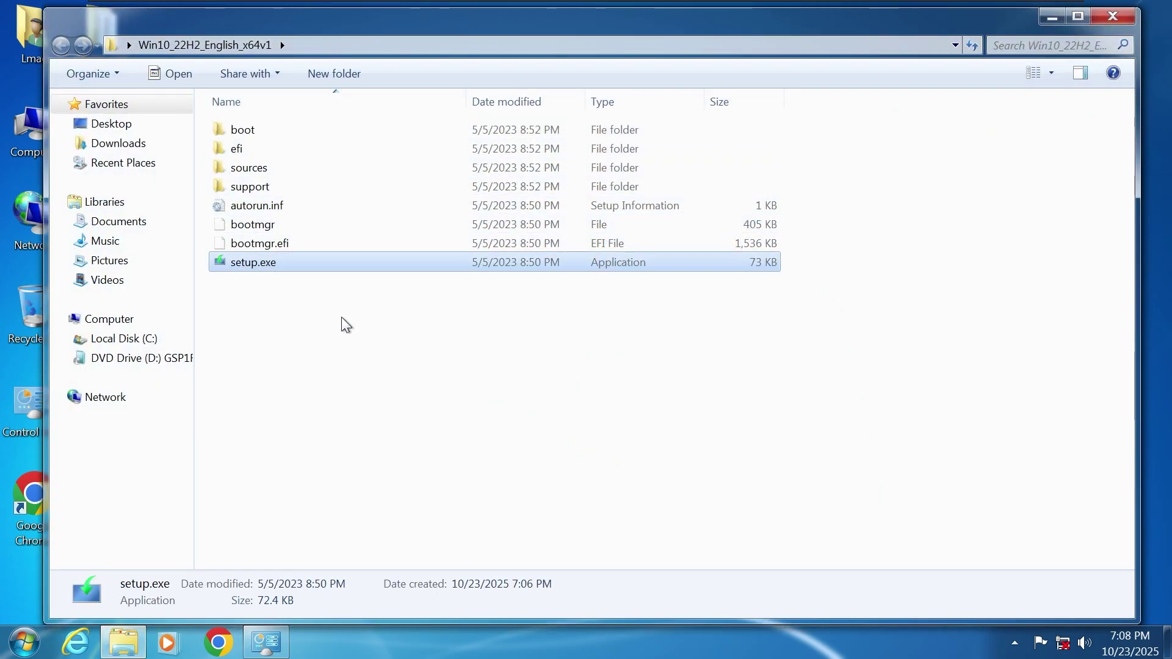
{"action": "key", "text": "Return"}
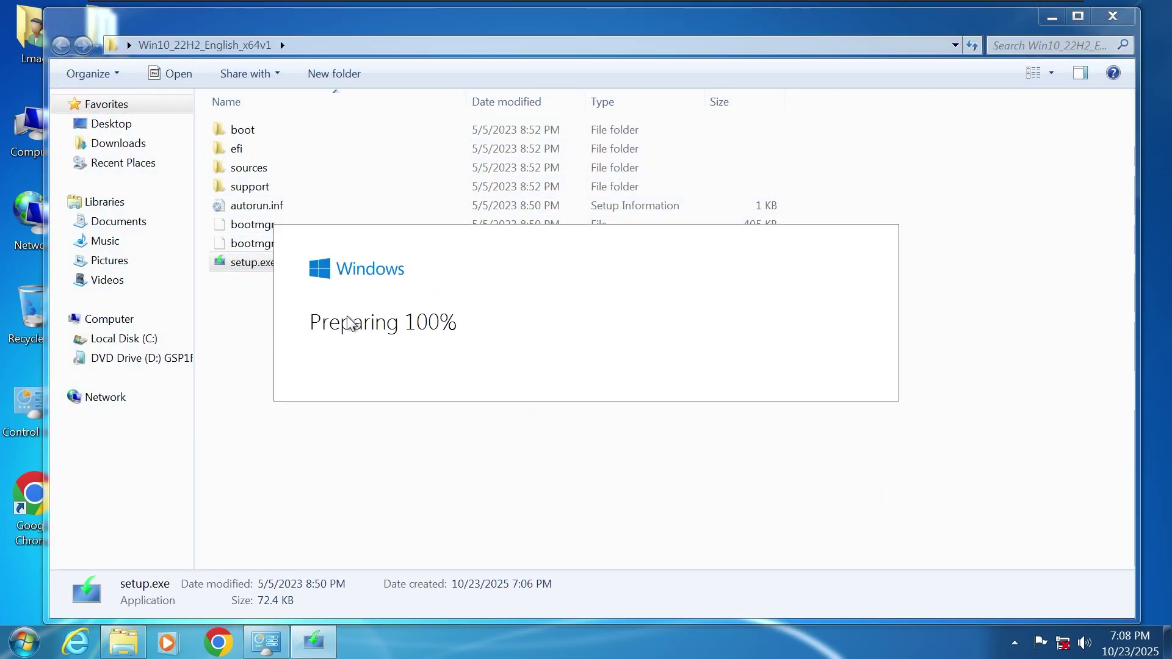
- Accept the license terms and install Windows 10 Pro, keeping personal files and apps
{"action": "left_click", "coordinate": [793, 535]}
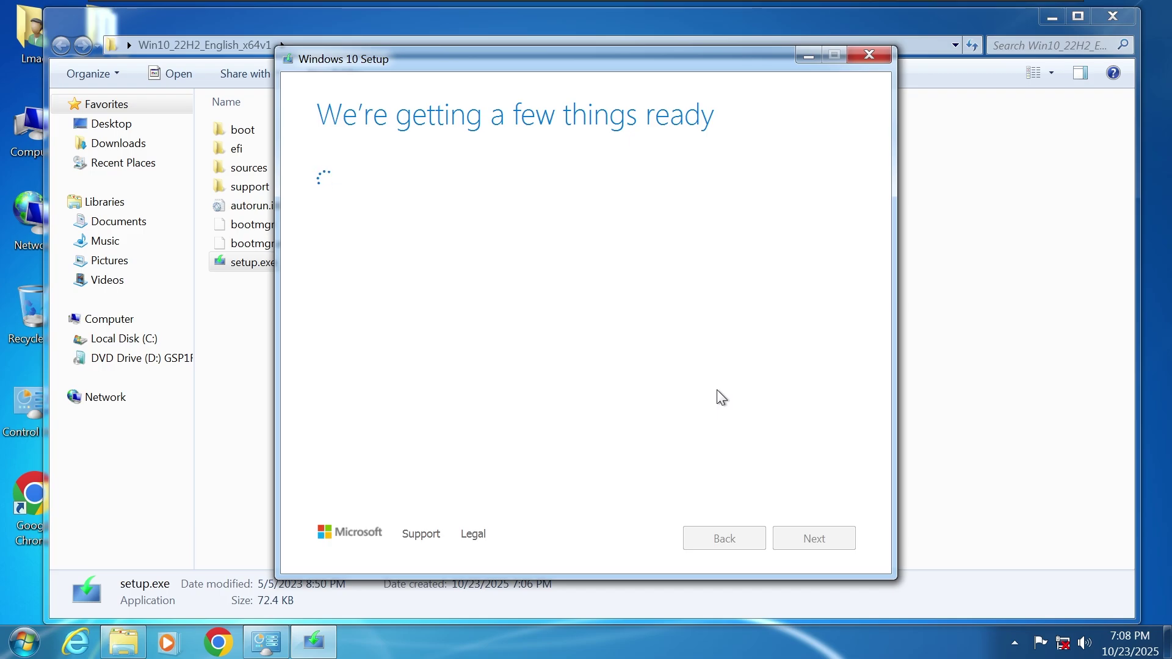
{"action": "left_click", "coordinate": [795, 532]}
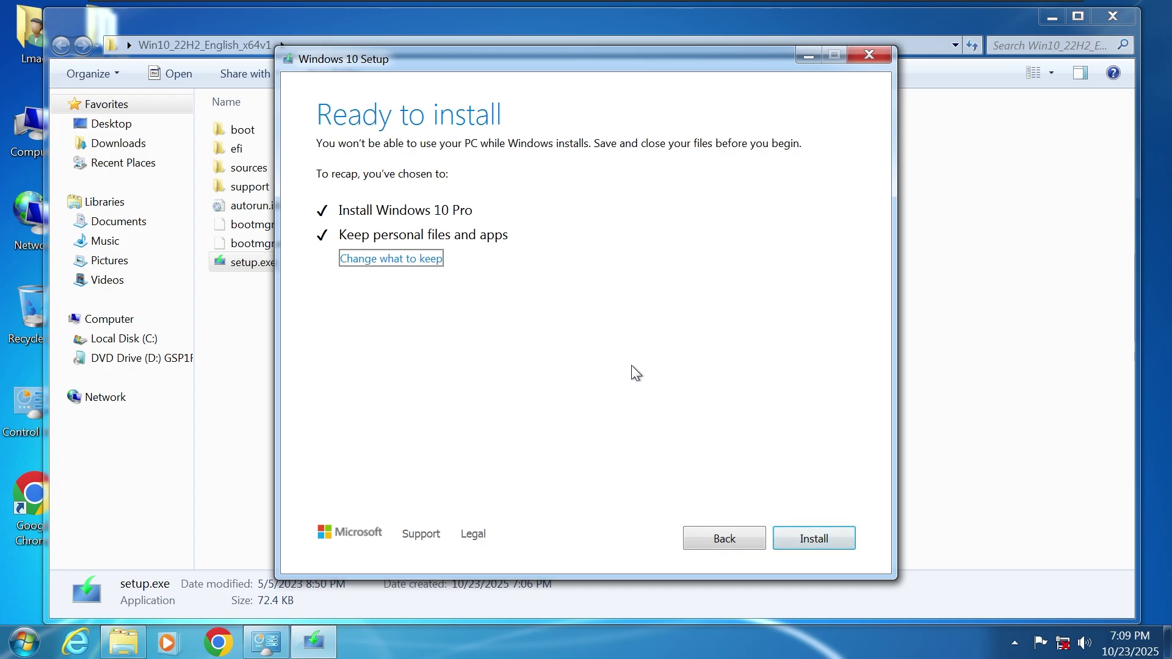
{"action": "left_click", "coordinate": [794, 532]}
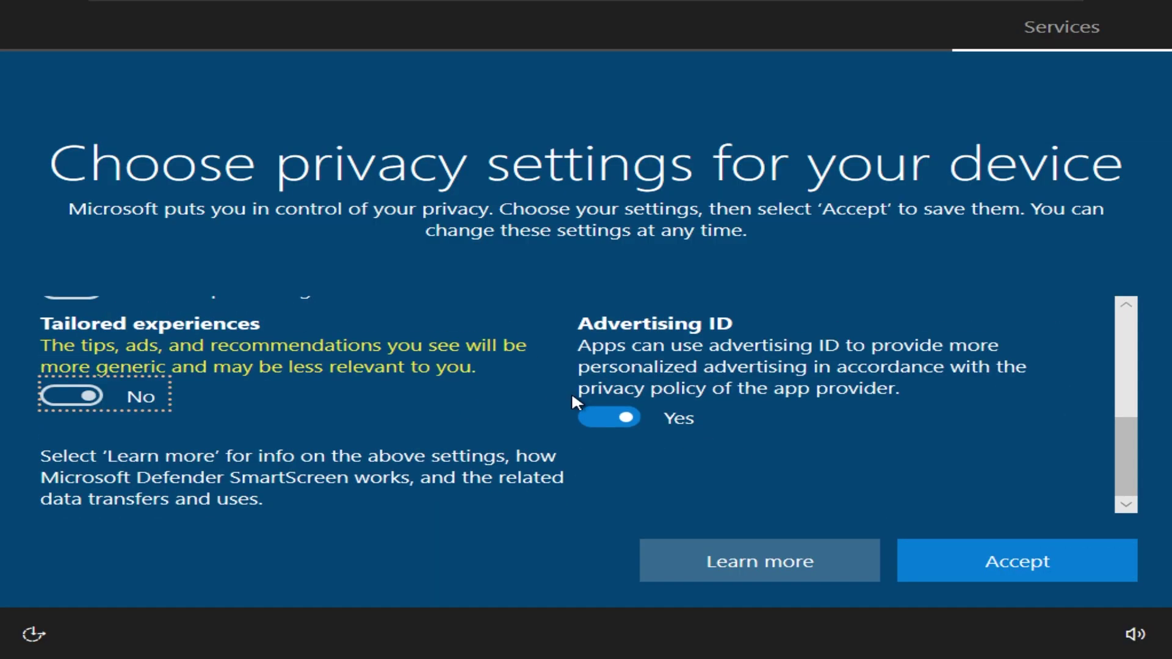
- Turn off Advertising ID, accept the privacy settings, and dismiss the Edge recommendation
{"action": "left_click", "coordinate": [610, 413]}
{"action": "left_click", "coordinate": [1048, 567]}
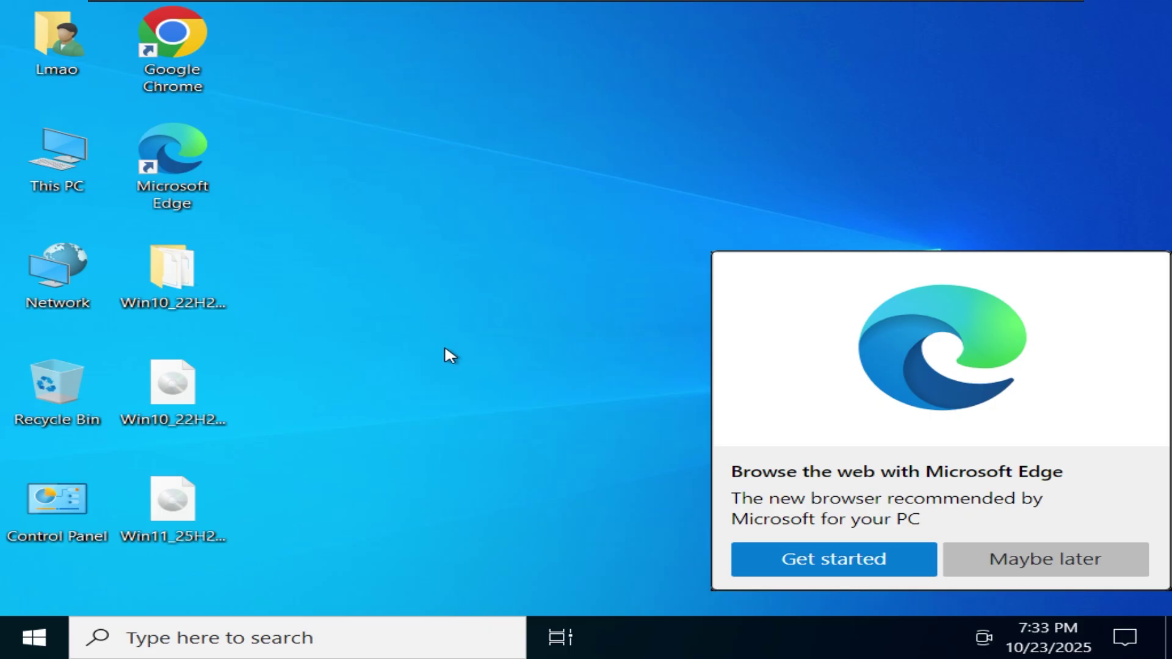
{"action": "right_click", "coordinate": [447, 353]}
{"action": "left_click", "coordinate": [525, 531]}
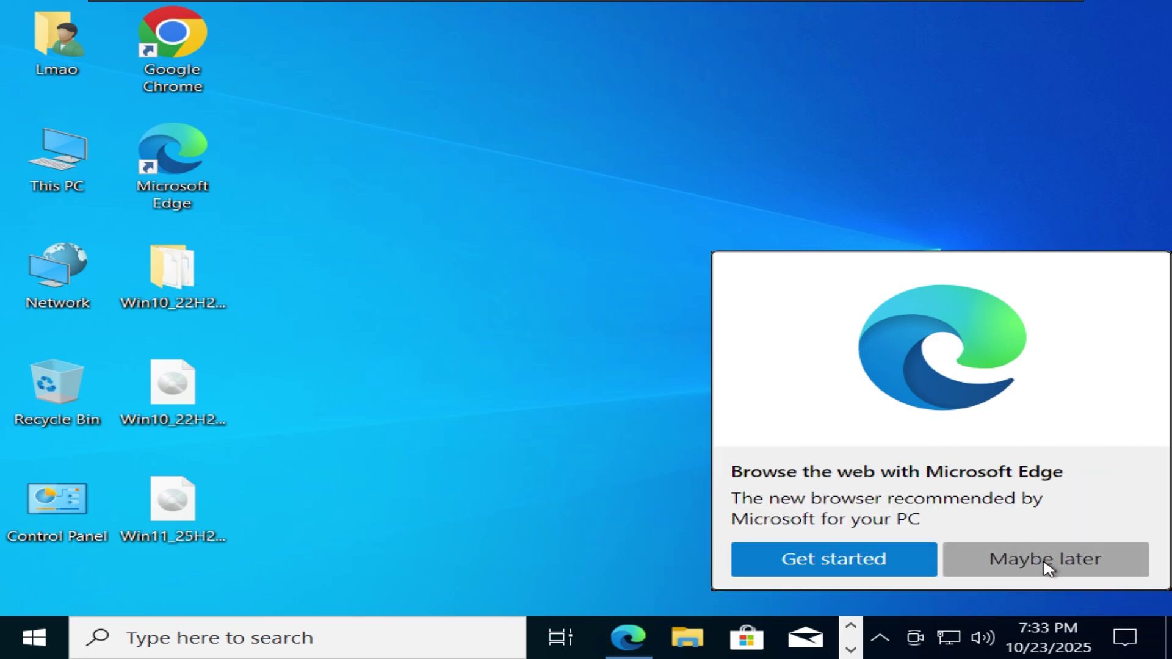
{"action": "left_click", "coordinate": [1044, 565]}
- Mount the Win11_25H2_English_x64 disc image from the desktop
{"action": "right_click", "coordinate": [545, 342]}
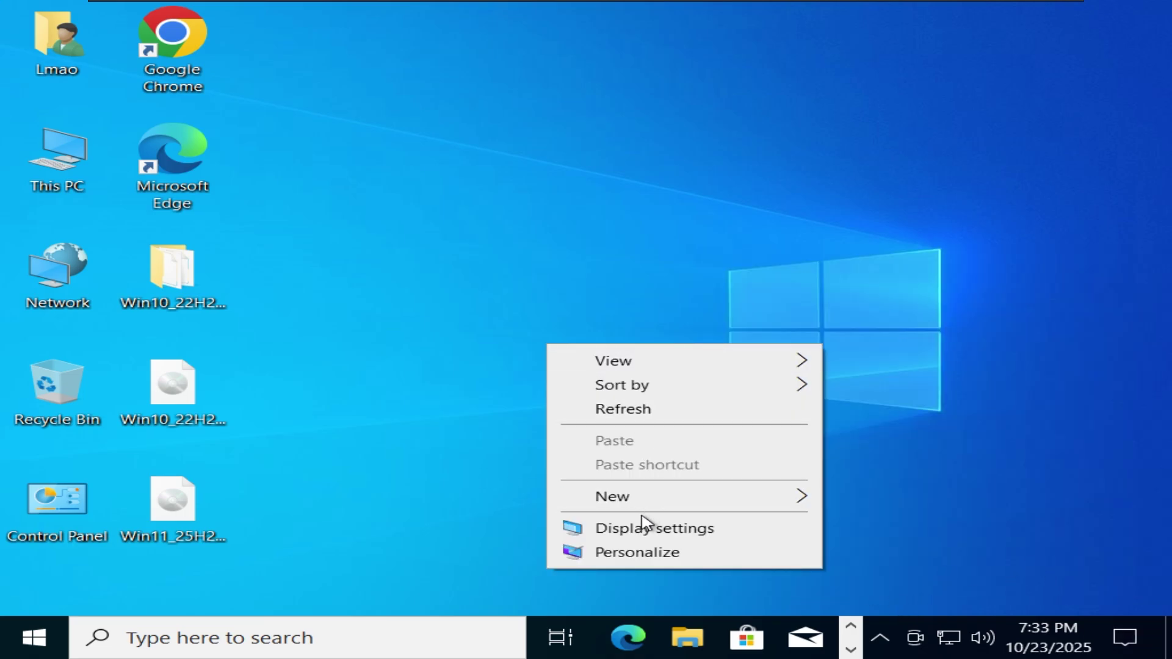
{"action": "left_click", "coordinate": [426, 434]}
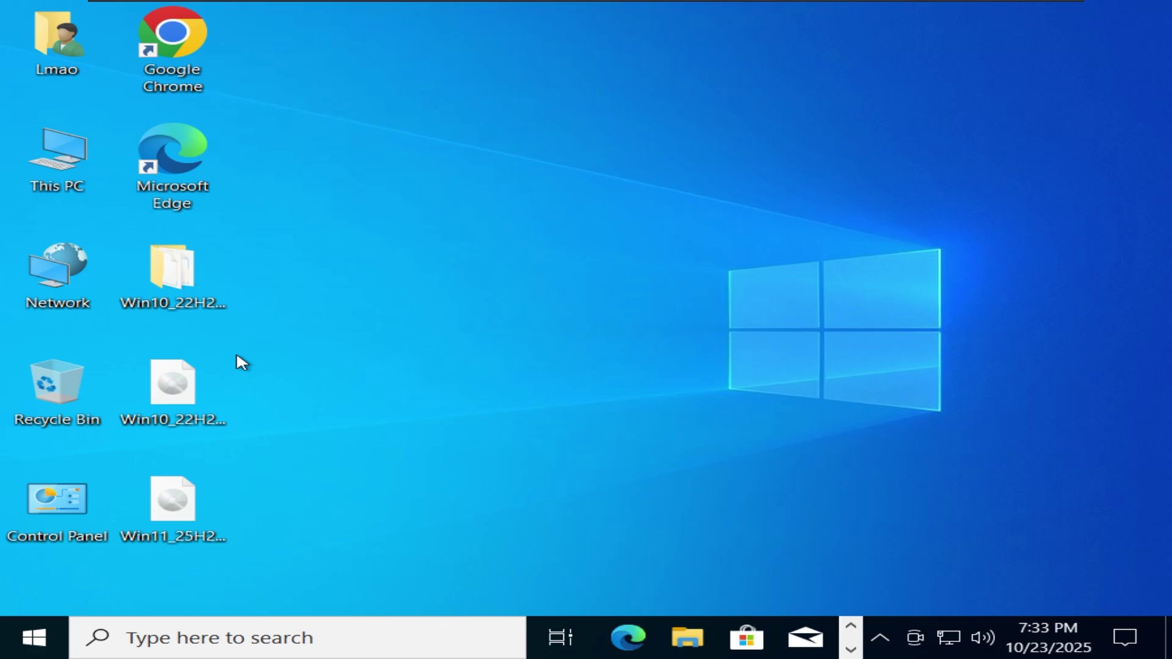
{"action": "left_click", "coordinate": [160, 277]}
{"action": "left_click", "coordinate": [205, 418]}
{"action": "left_click", "coordinate": [207, 525]}
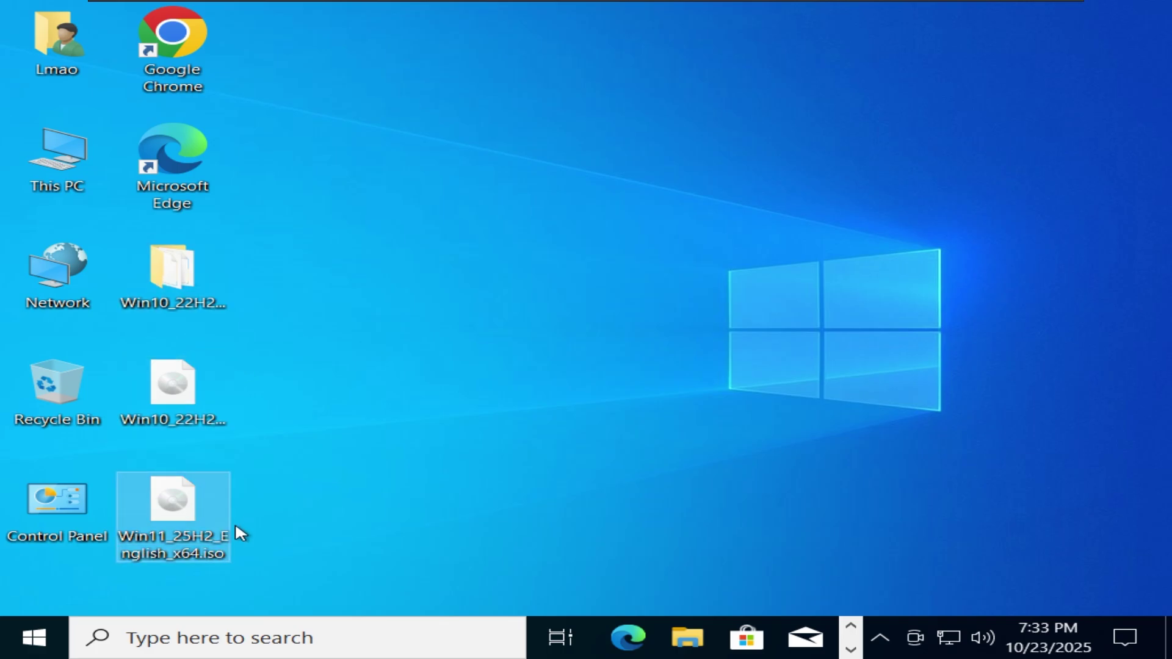
{"action": "right_click", "coordinate": [178, 516]}
{"action": "left_click", "coordinate": [165, 524]}
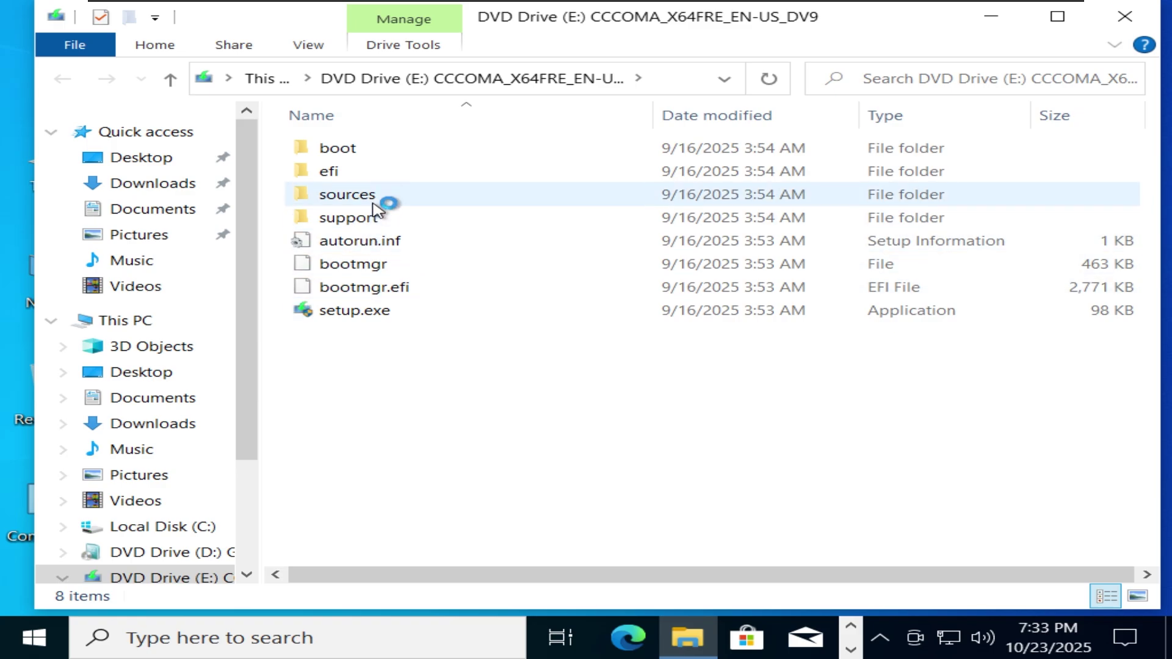
- Copy install.wim from the mounted Windows 11 image's sources folder onto the desktop
{"action": "left_click", "coordinate": [374, 203]}
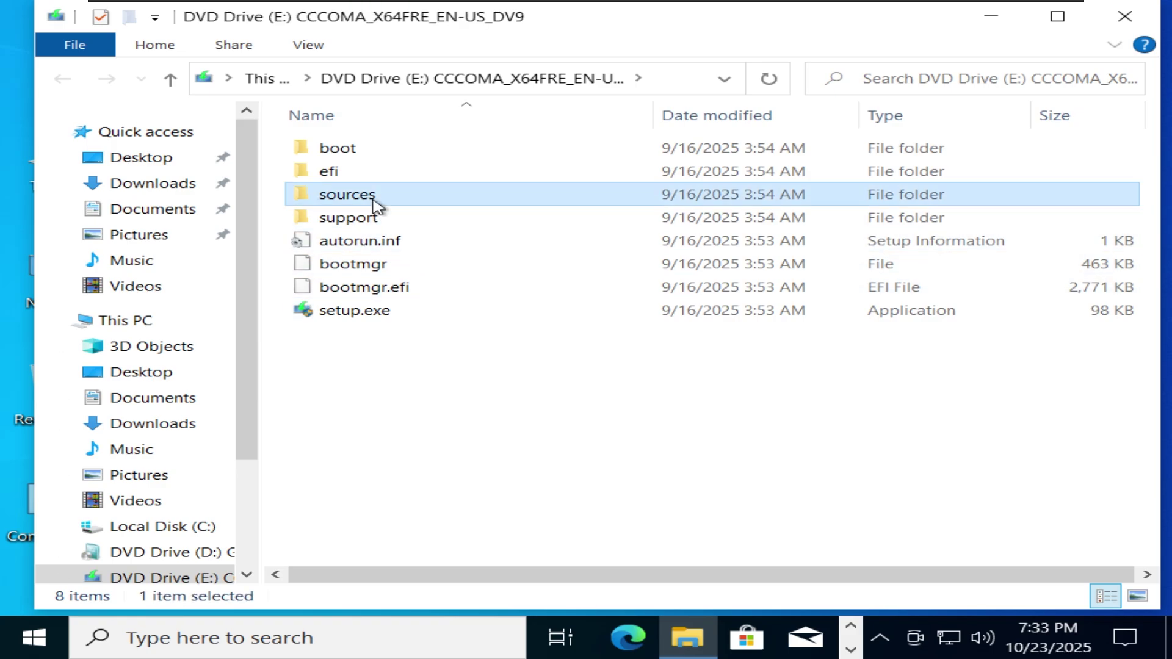
{"action": "double_click", "coordinate": [456, 196]}
{"action": "left_click", "coordinate": [672, 267]}
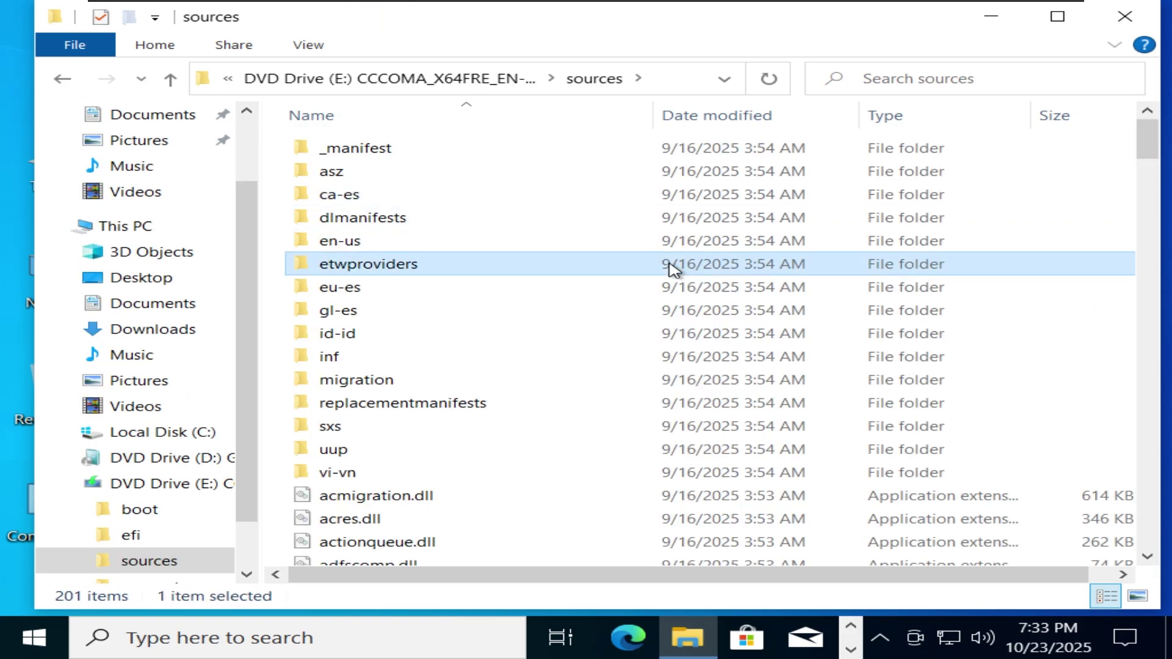
{"action": "scroll", "coordinate": [440, 360], "scroll_direction": "down", "scroll_amount": 10}
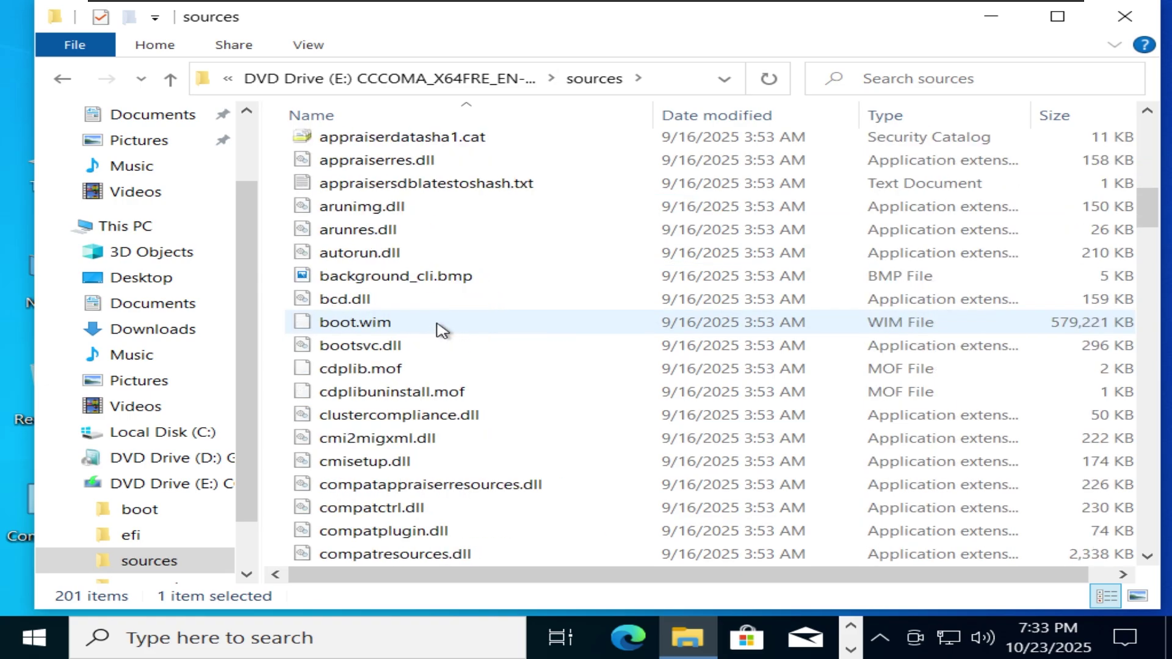
{"action": "scroll", "coordinate": [440, 330], "scroll_direction": "down", "scroll_amount": 20}
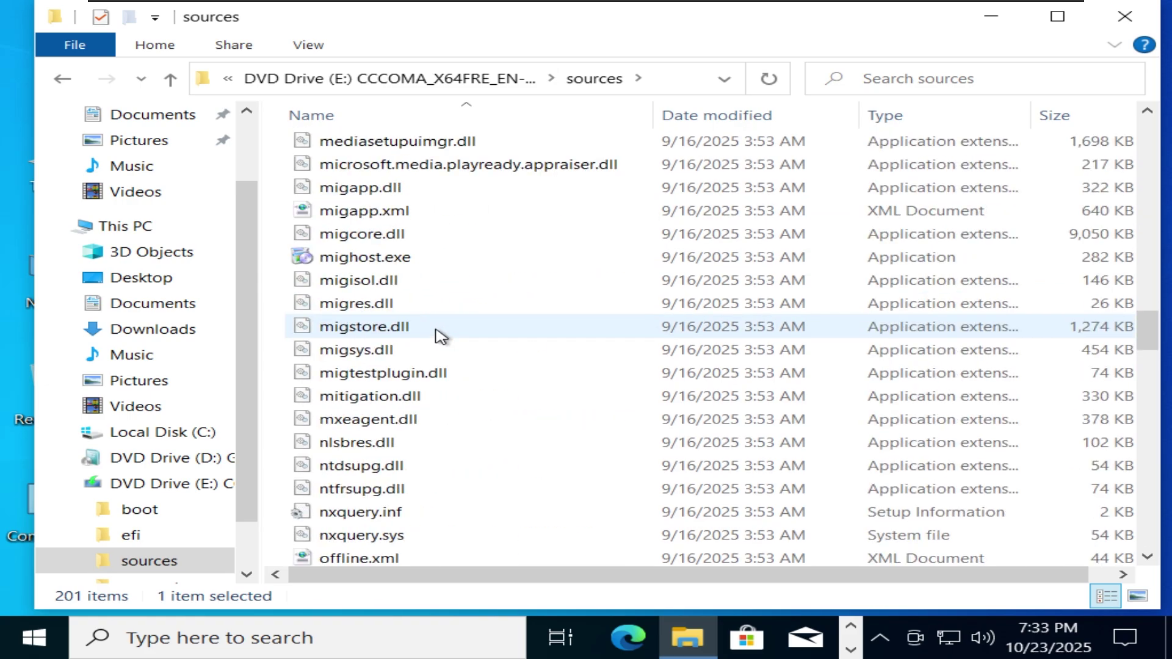
{"action": "scroll", "coordinate": [441, 335], "scroll_direction": "up", "scroll_amount": 4}
{"action": "left_click", "coordinate": [385, 306]}
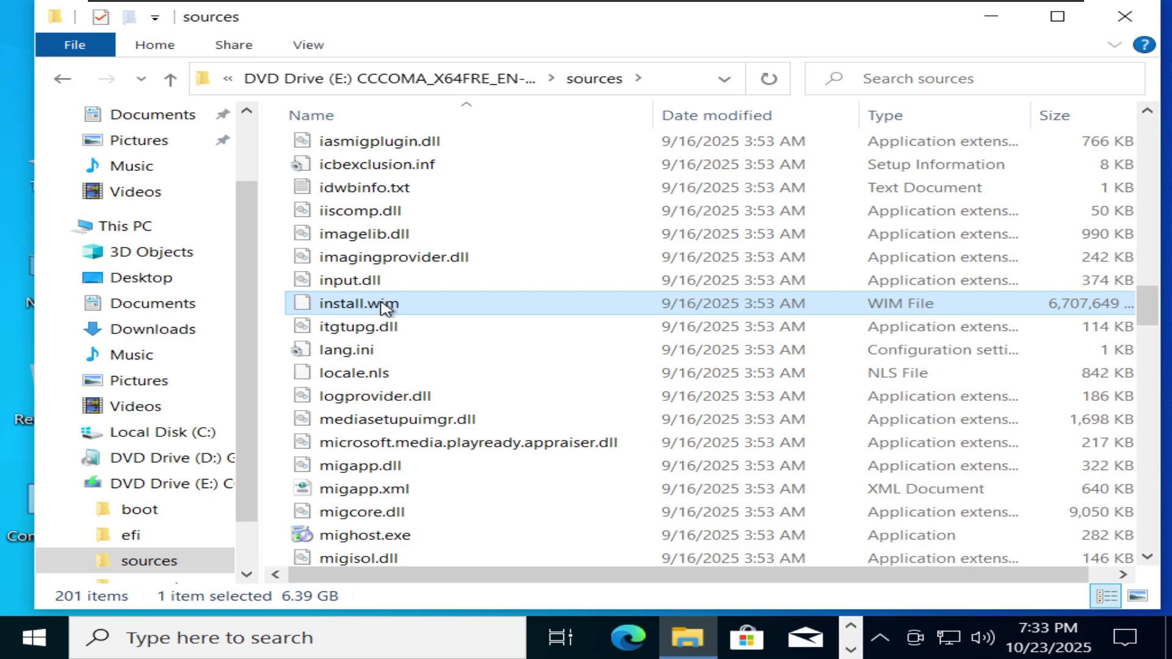
{"action": "right_click", "coordinate": [385, 305]}
{"action": "left_click", "coordinate": [467, 526]}
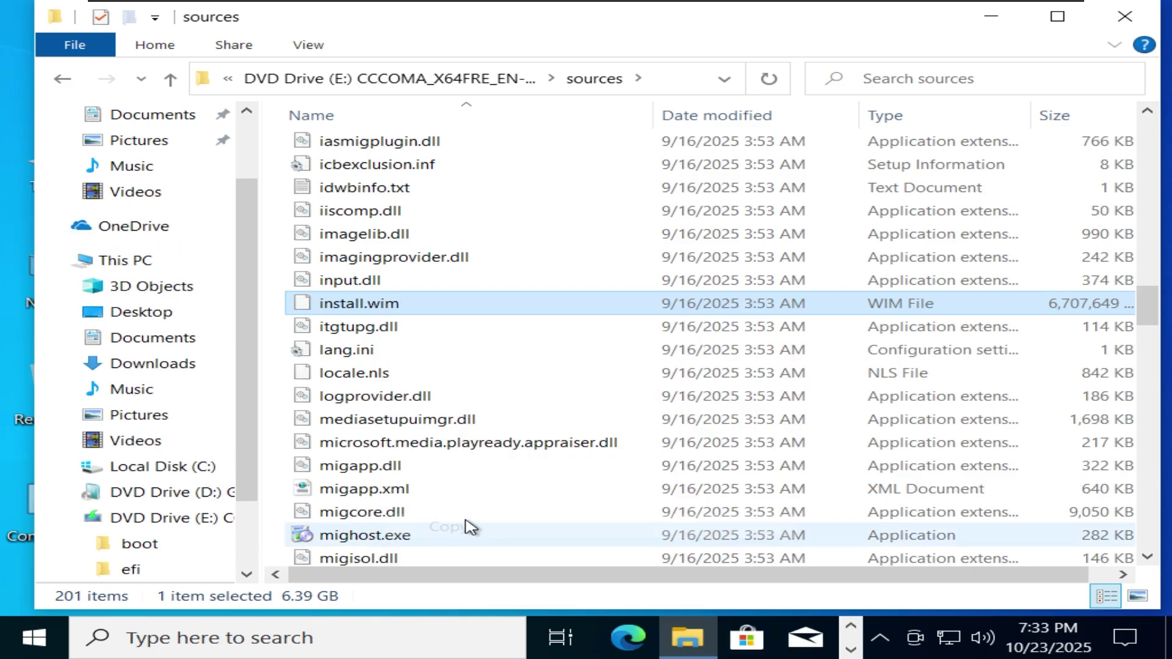
{"action": "left_click", "coordinate": [992, 18]}
{"action": "right_click", "coordinate": [509, 181]}
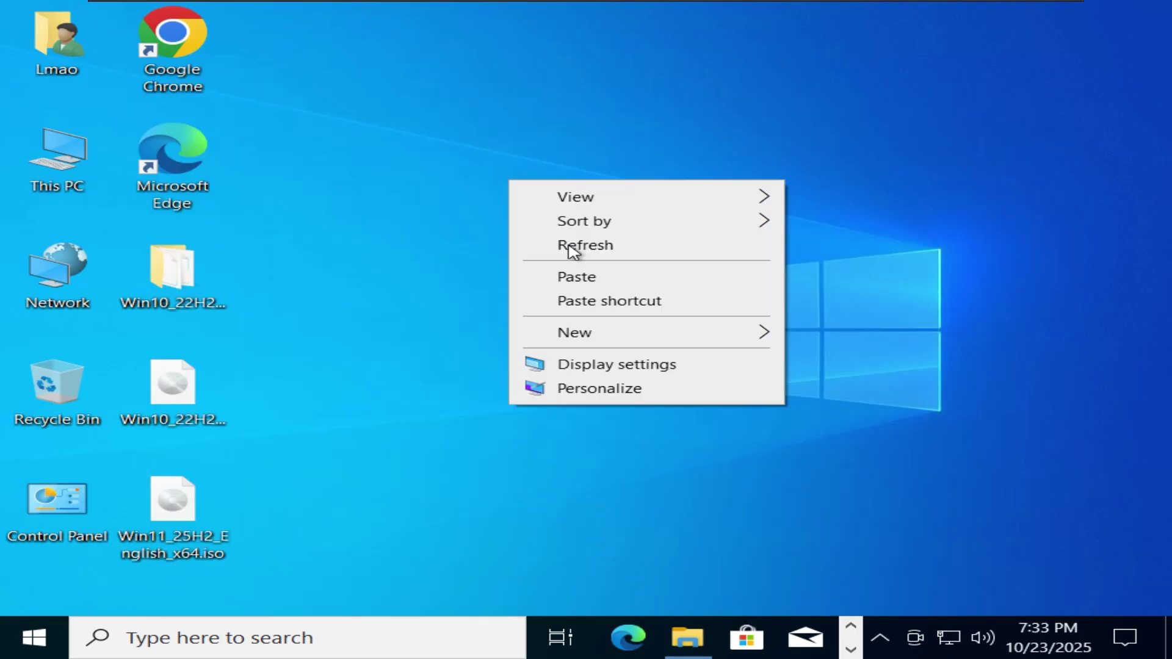
{"action": "left_click", "coordinate": [588, 277]}
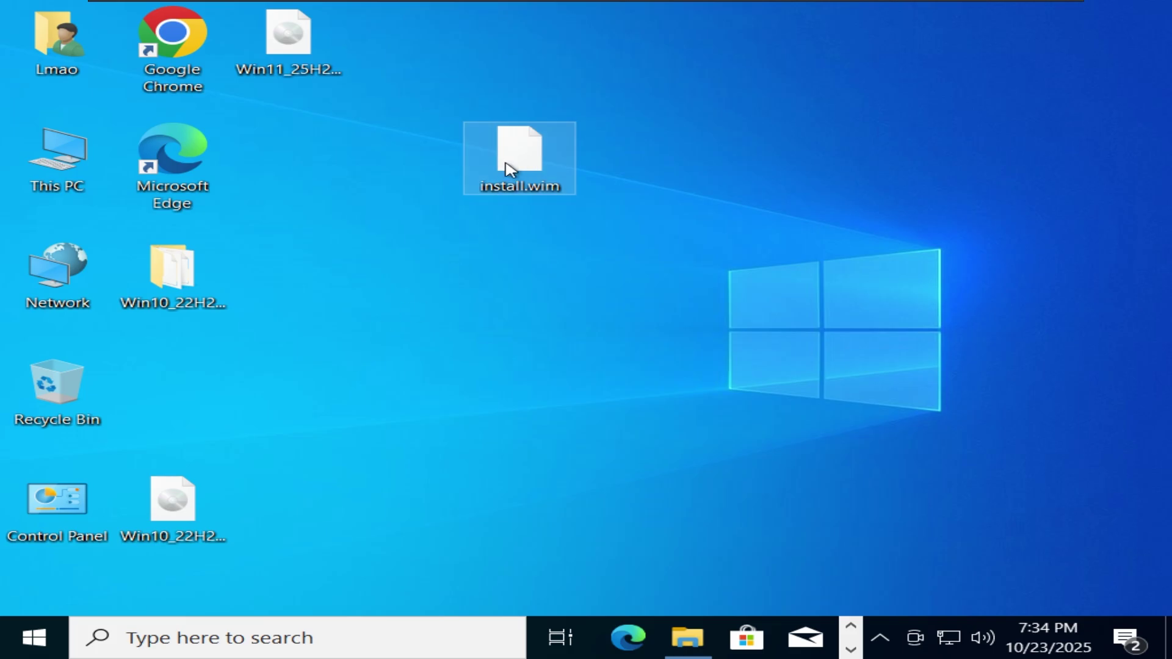
{"action": "left_click_drag", "start_coordinate": [505, 164], "coordinate": [332, 301]}
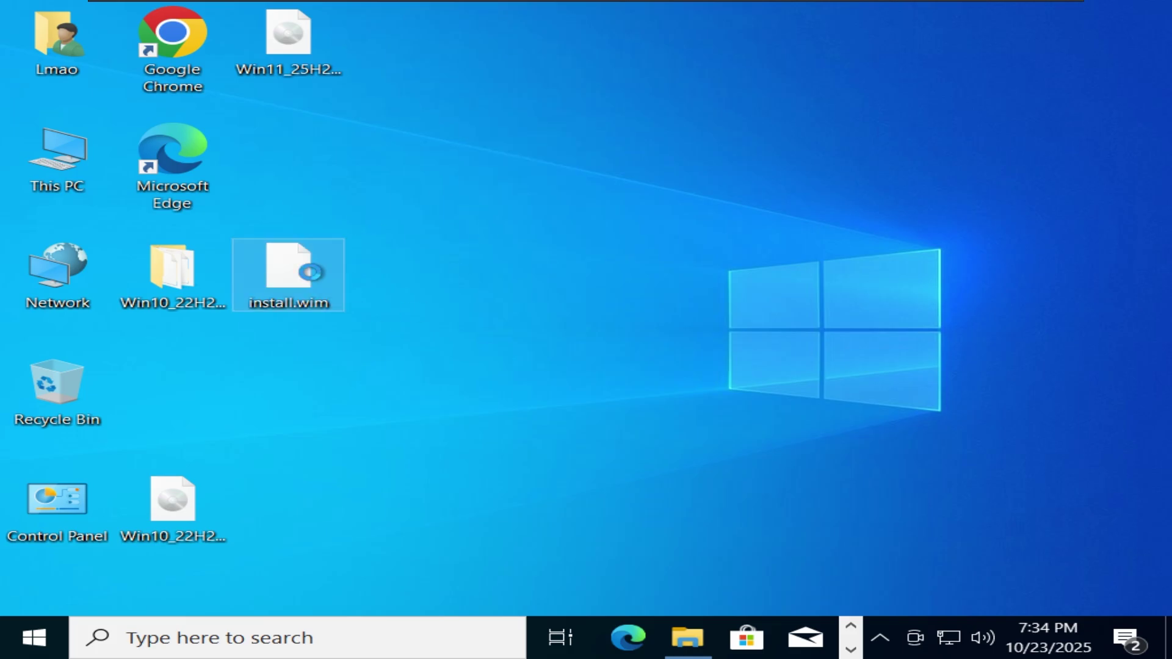
- Cut install.wim and paste it into Win10_22H2_English_x64v1\sources, then close the window
{"action": "right_click", "coordinate": [312, 273]}
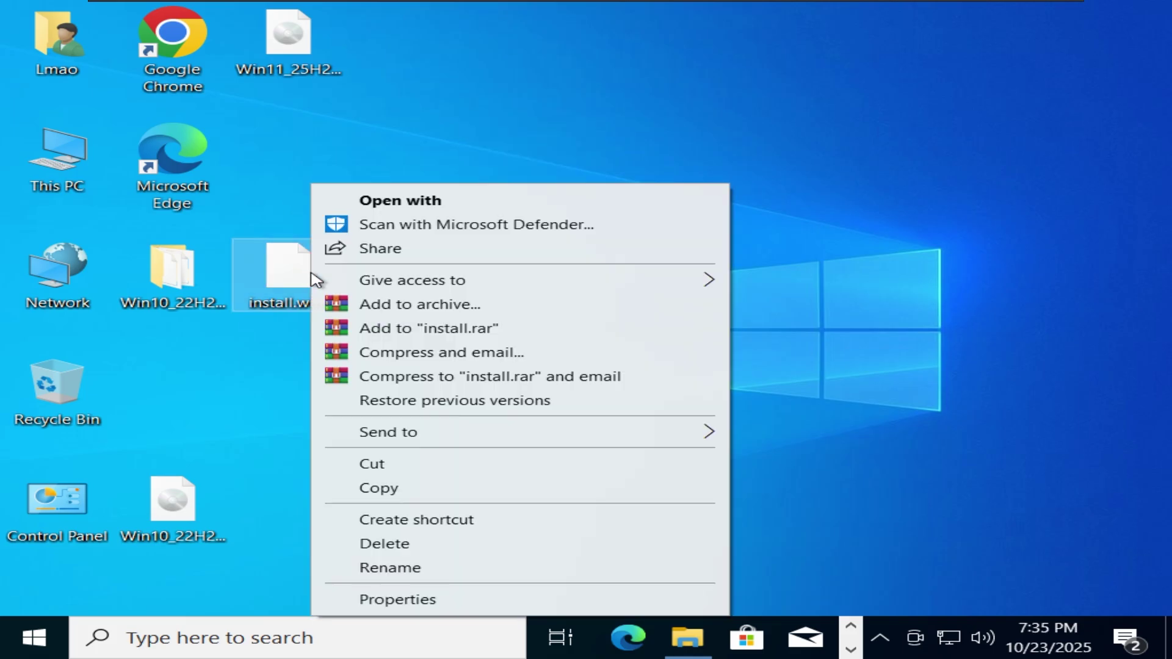
{"action": "left_click", "coordinate": [372, 463]}
{"action": "double_click", "coordinate": [191, 286]}
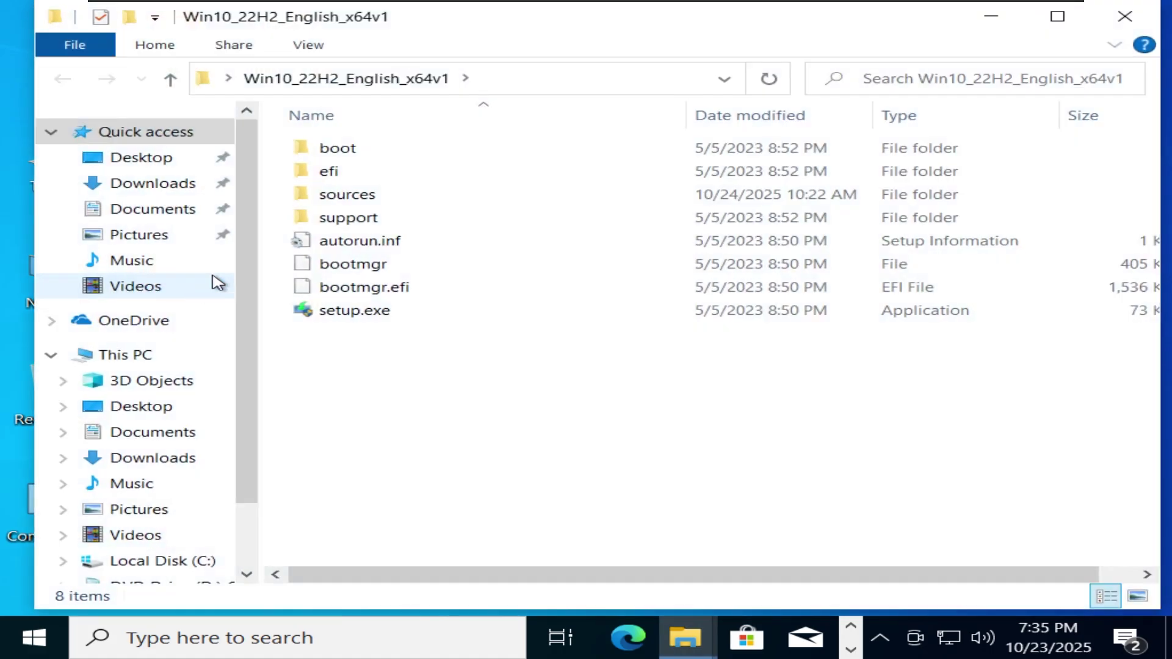
{"action": "double_click", "coordinate": [374, 202]}
{"action": "right_click", "coordinate": [272, 209]}
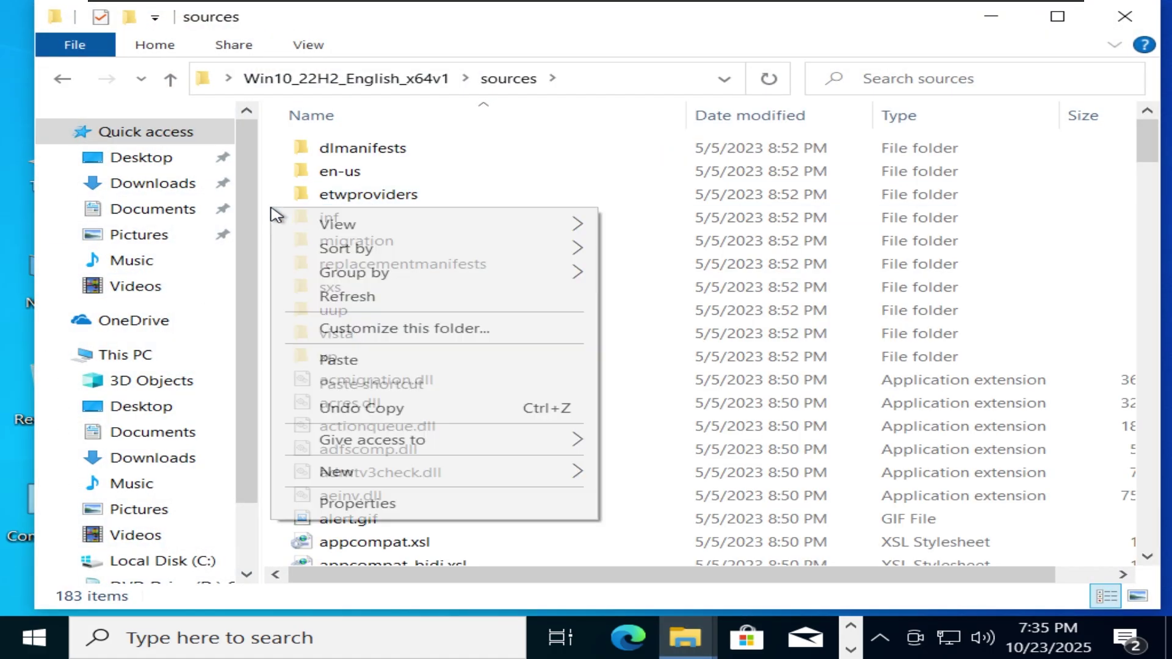
{"action": "left_click", "coordinate": [322, 361]}
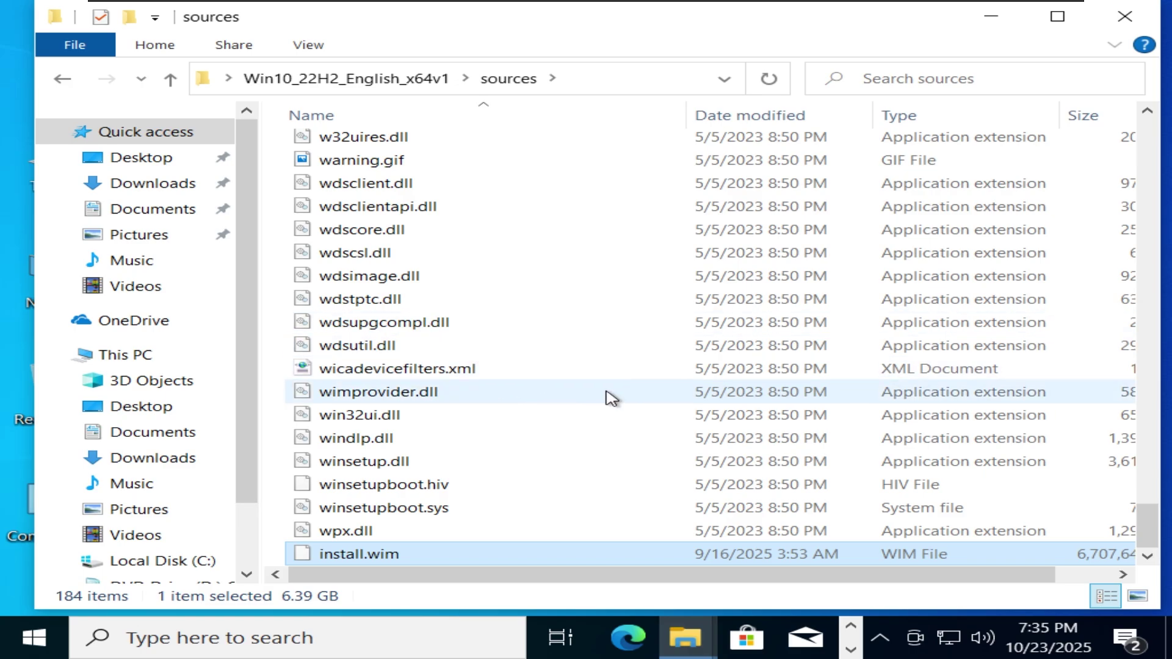
{"action": "scroll", "coordinate": [610, 398], "scroll_direction": "up", "scroll_amount": 2}
{"action": "scroll", "coordinate": [610, 398], "scroll_direction": "up", "scroll_amount": 20}
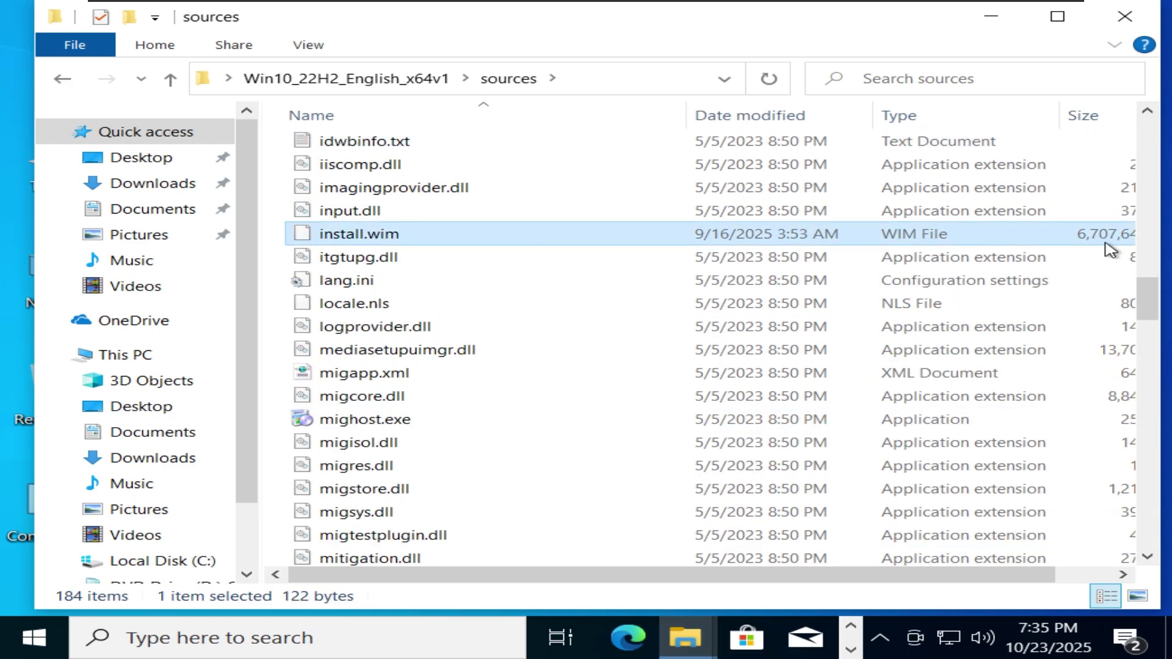
{"action": "left_click", "coordinate": [1124, 16]}
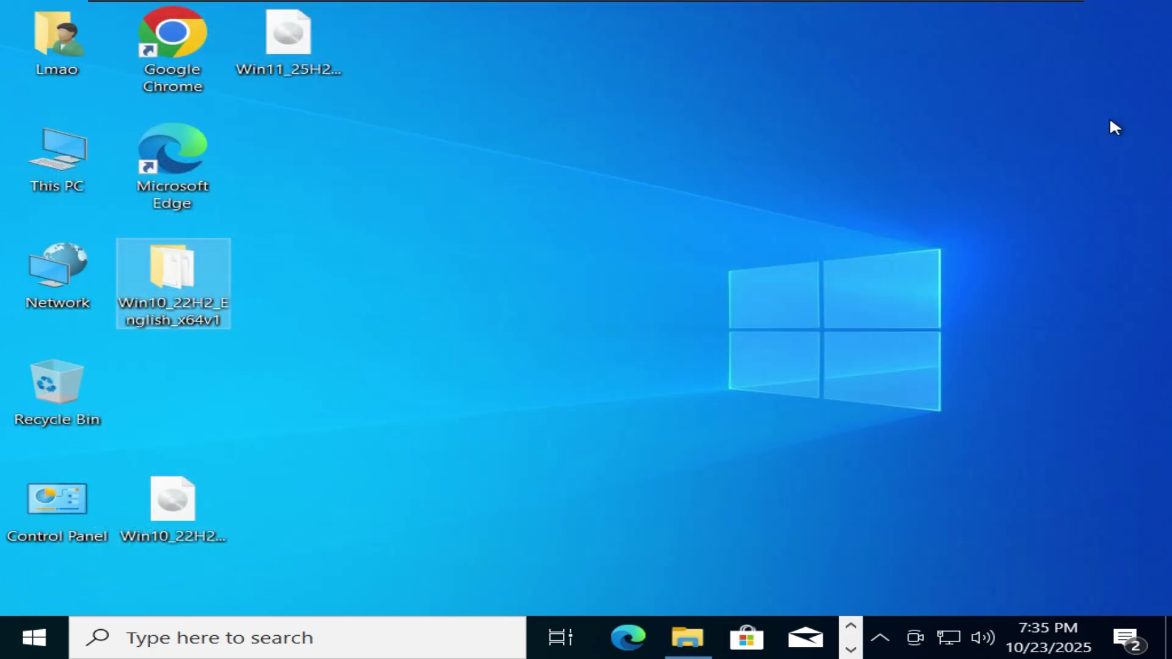
- Disable the Local Area Connection adapter through Network & Internet settings' adapter options
{"action": "right_click", "coordinate": [948, 638]}
{"action": "left_click", "coordinate": [948, 619]}
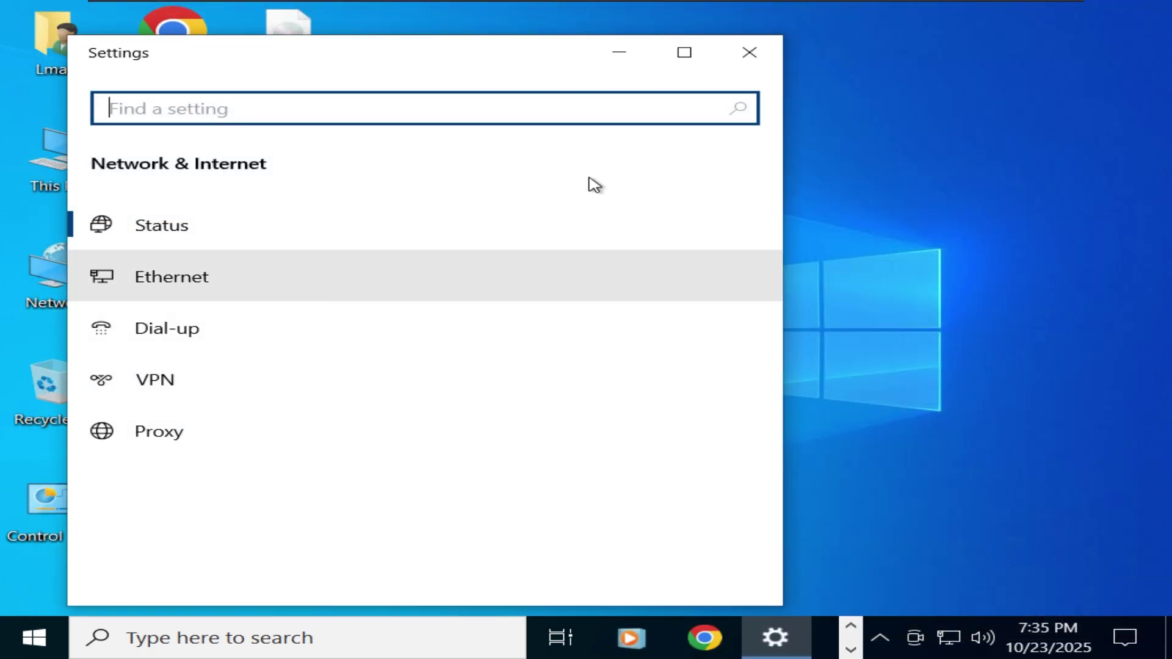
{"action": "left_click", "coordinate": [685, 55]}
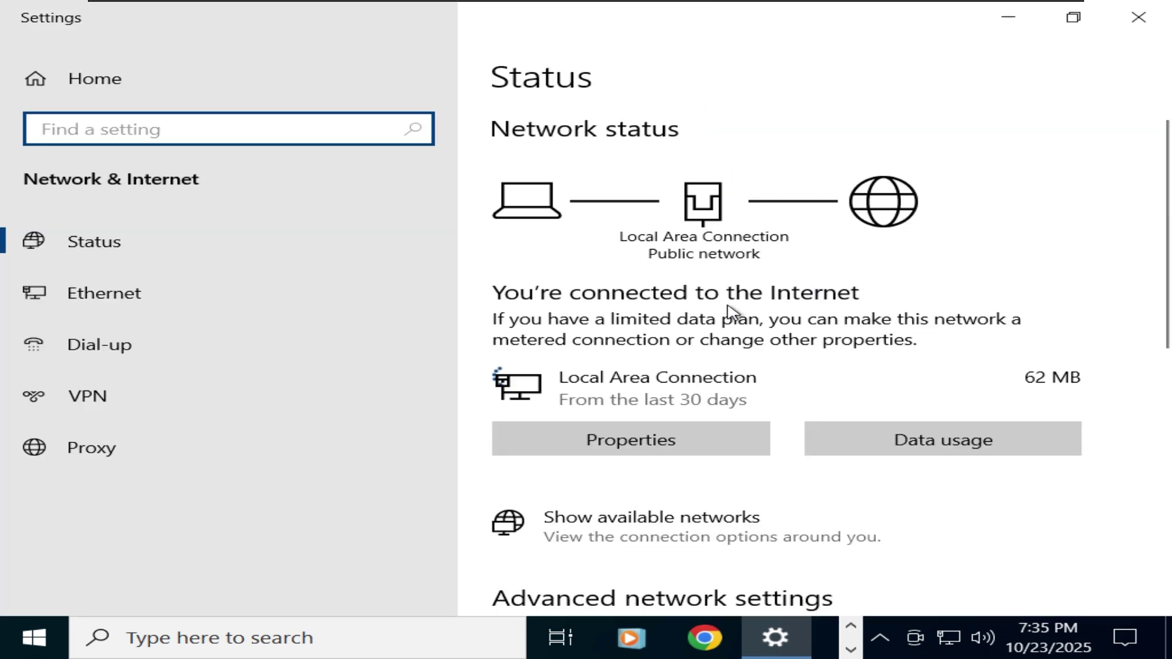
{"action": "scroll", "coordinate": [733, 320], "scroll_direction": "down", "scroll_amount": 3}
{"action": "scroll", "coordinate": [743, 319], "scroll_direction": "down", "scroll_amount": 3}
{"action": "left_click", "coordinate": [672, 293]}
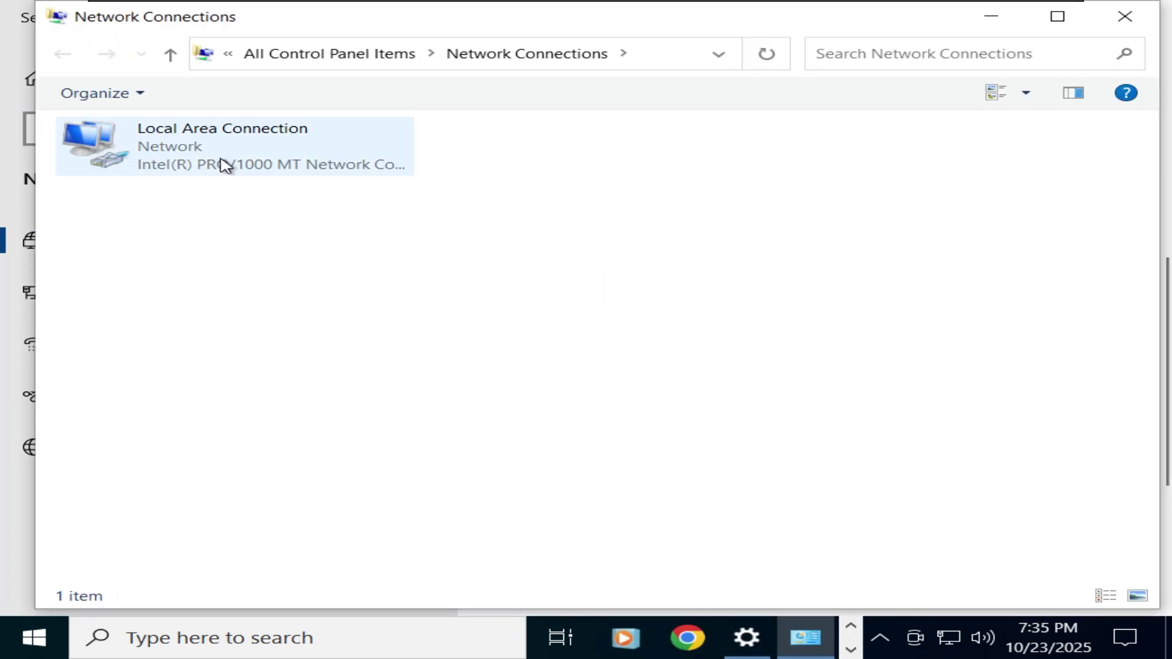
{"action": "right_click", "coordinate": [222, 161]}
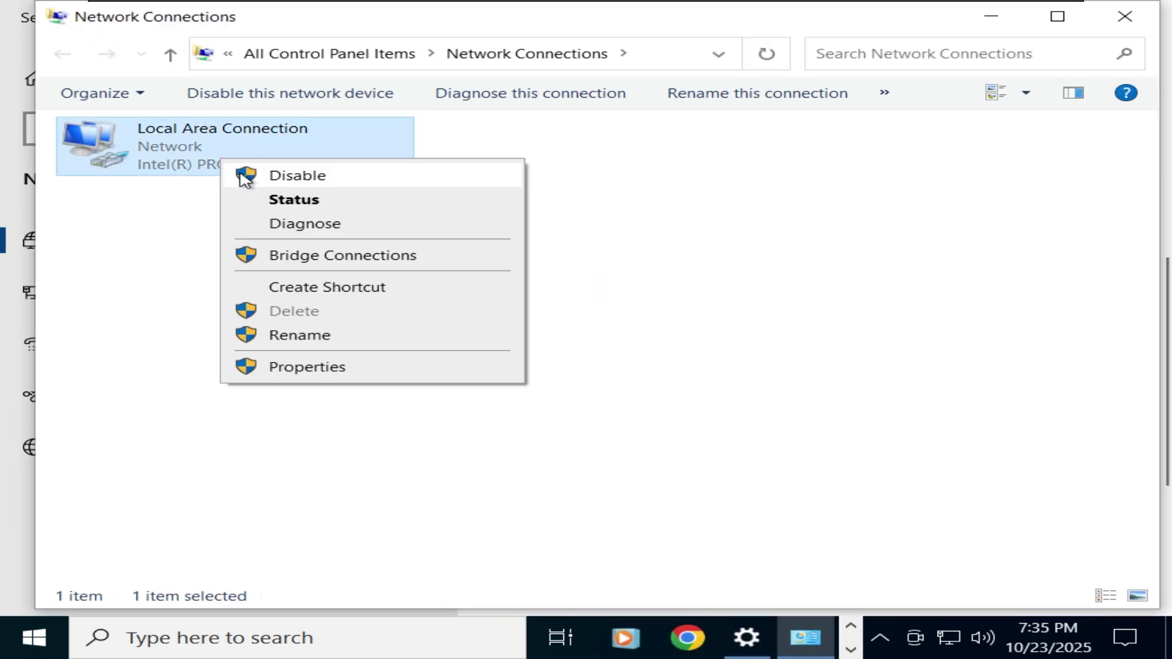
{"action": "left_click", "coordinate": [266, 179]}
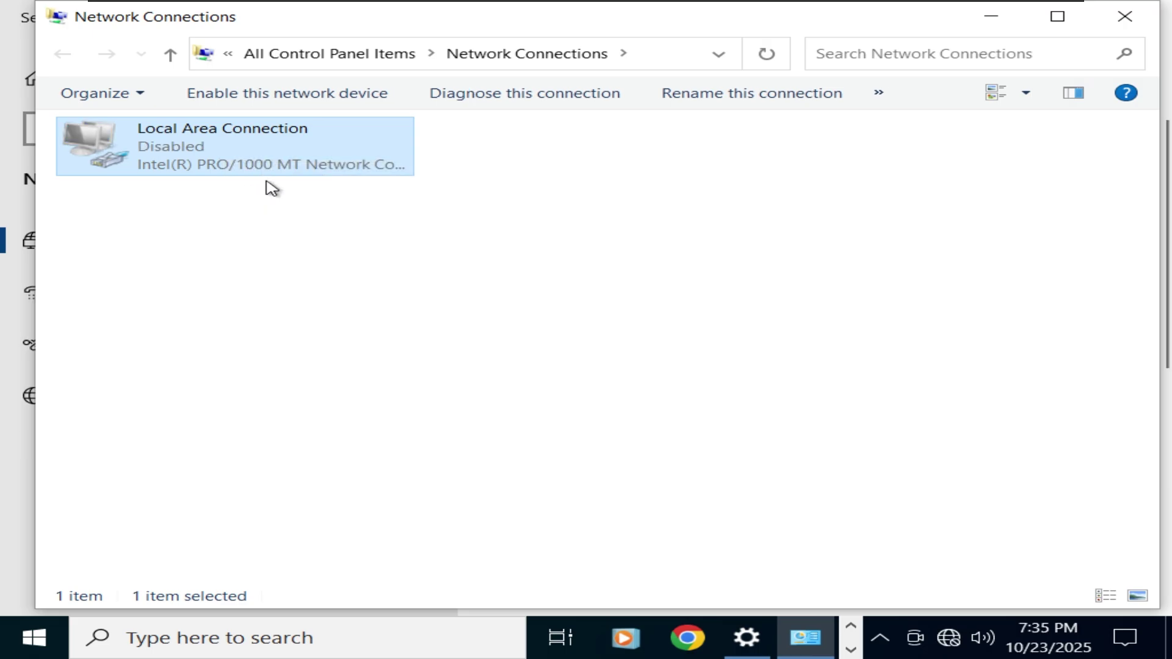
{"action": "key", "text": "super+d"}
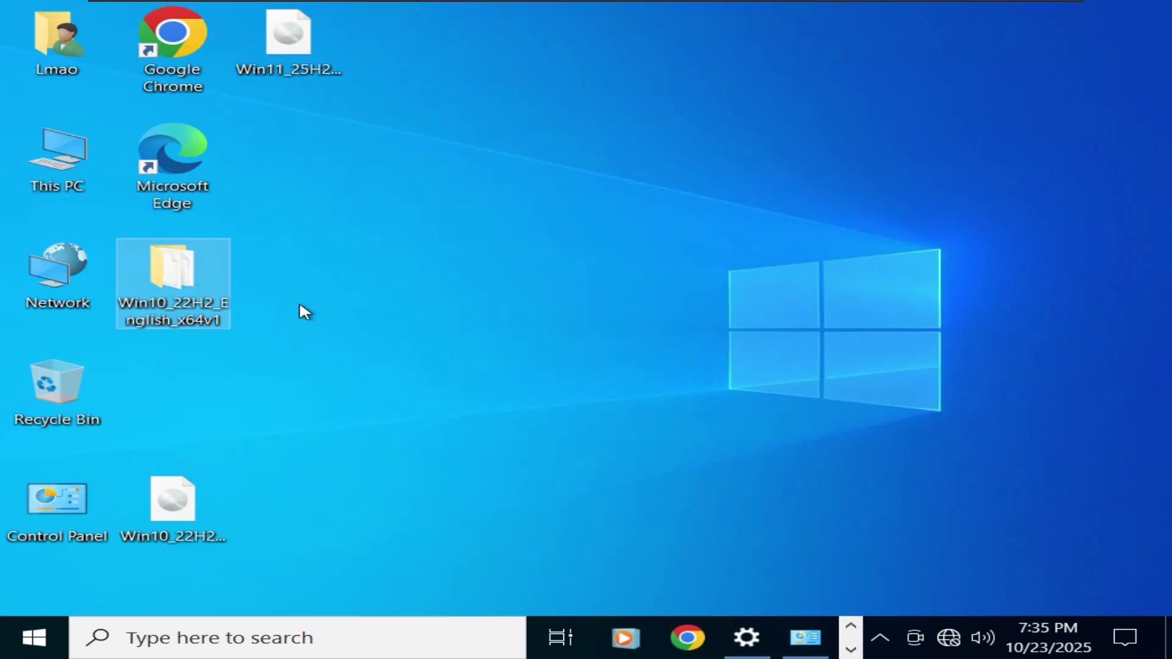
- Run setup.exe from the Win10_22H2_English_x64v1 folder and approve the UAC prompt
{"action": "double_click", "coordinate": [204, 288]}
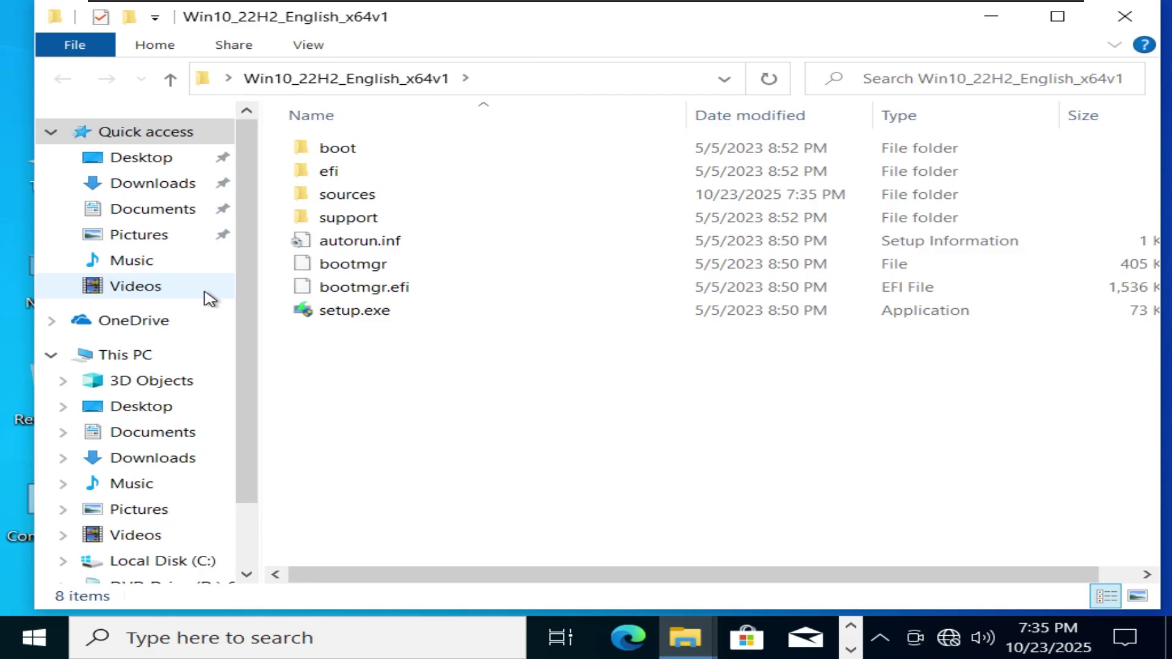
{"action": "double_click", "coordinate": [372, 313]}
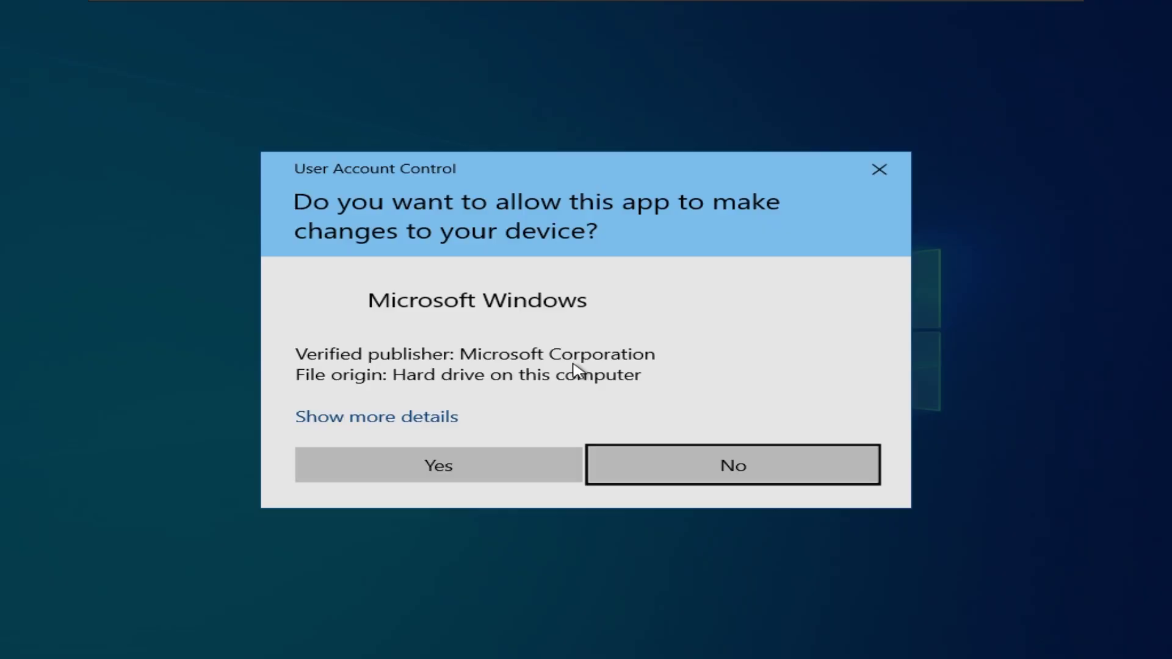
{"action": "left_click", "coordinate": [469, 455]}
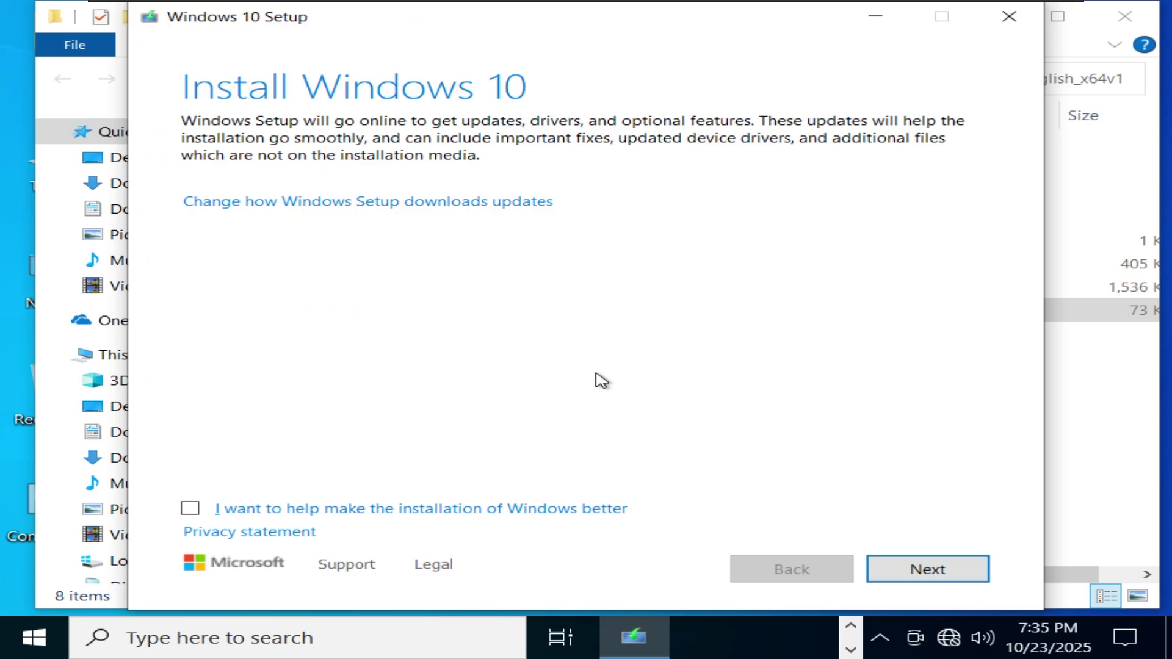
- Skip the updates notice, accept the license, and install Windows 11 Pro keeping files and apps
{"action": "left_click", "coordinate": [965, 574]}
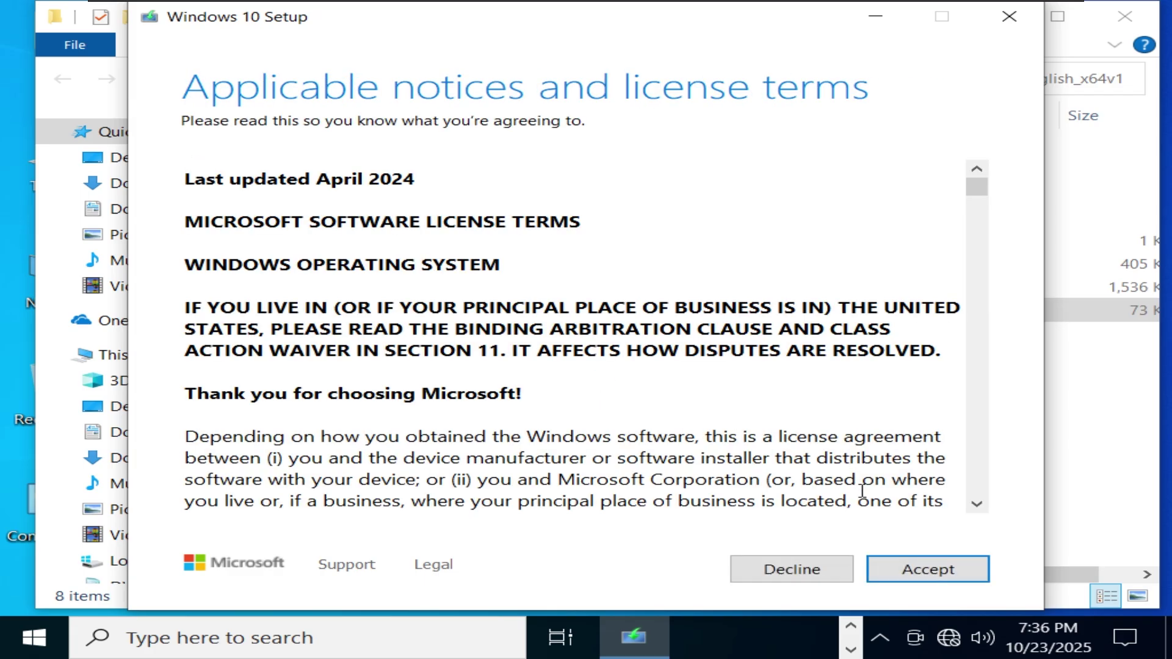
{"action": "left_click", "coordinate": [926, 580]}
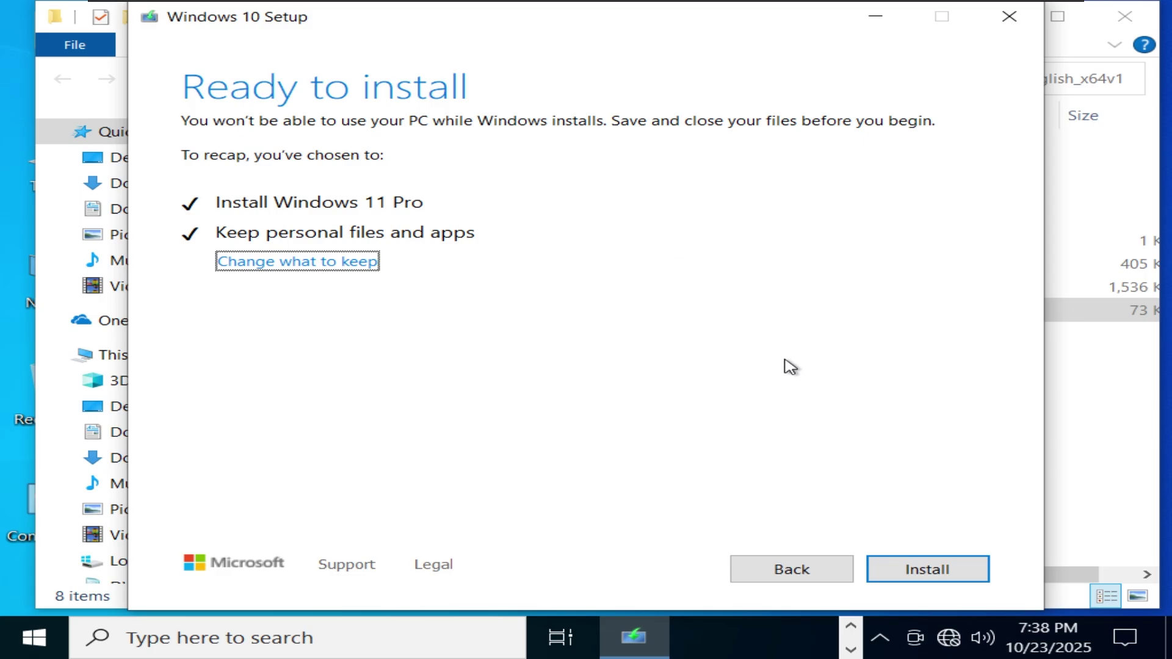
{"action": "left_click", "coordinate": [952, 577]}
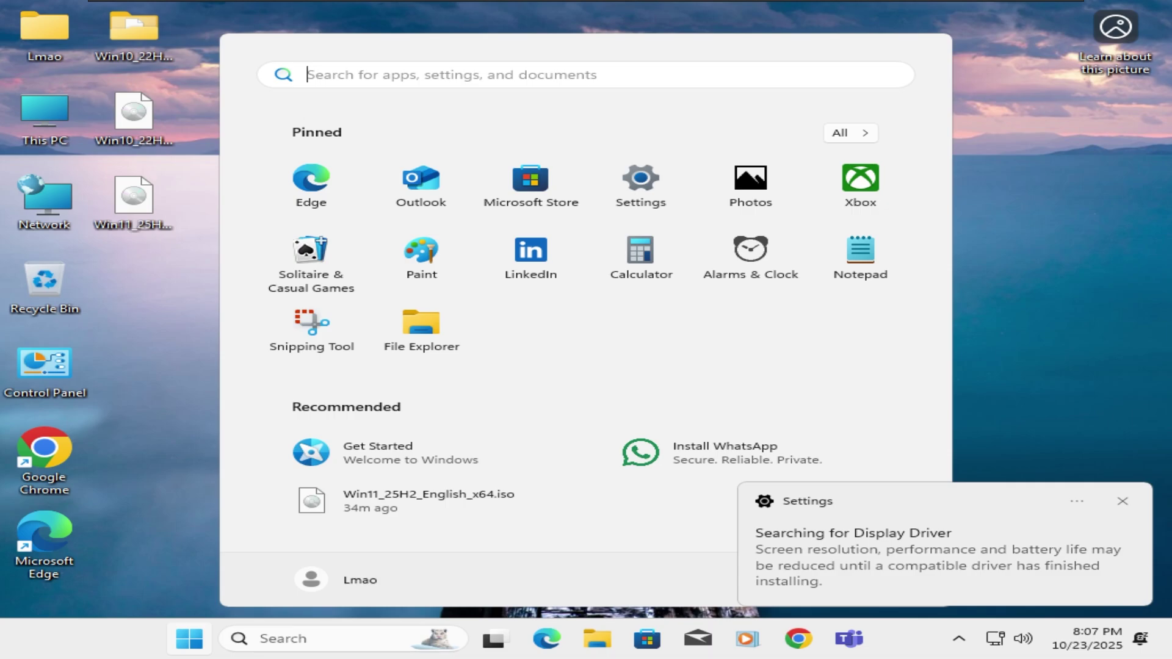
- Close the Start menu and open System settings from the Win+X menu
{"action": "key", "text": "Escape"}
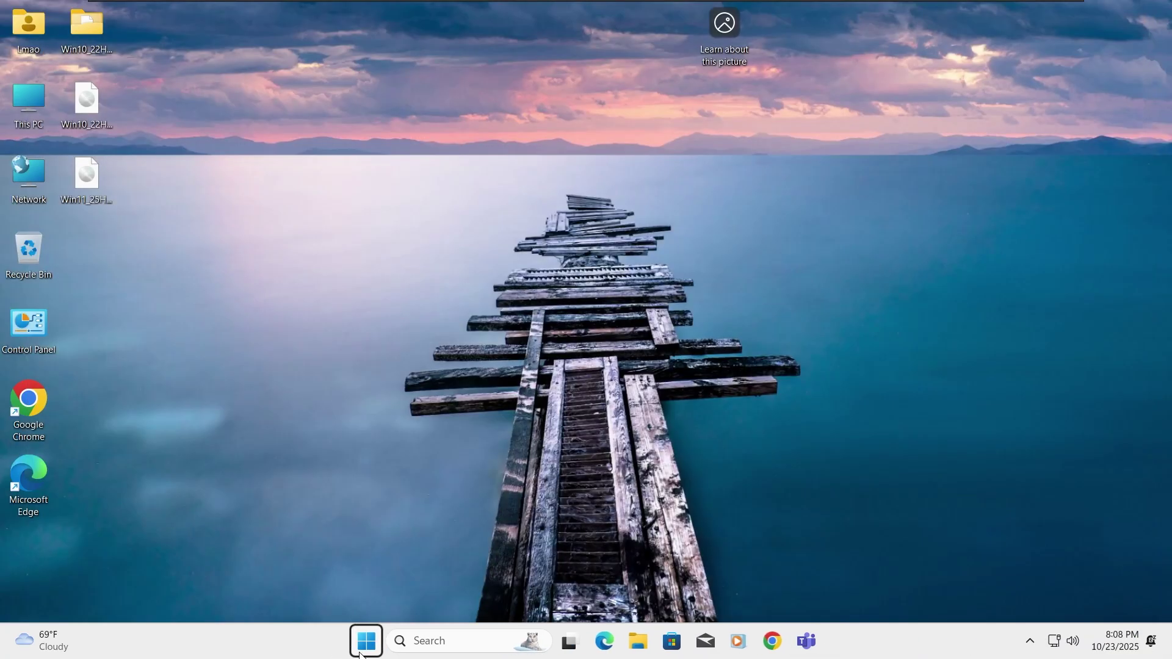
{"action": "key", "text": "super+x"}
{"action": "left_click", "coordinate": [344, 276]}
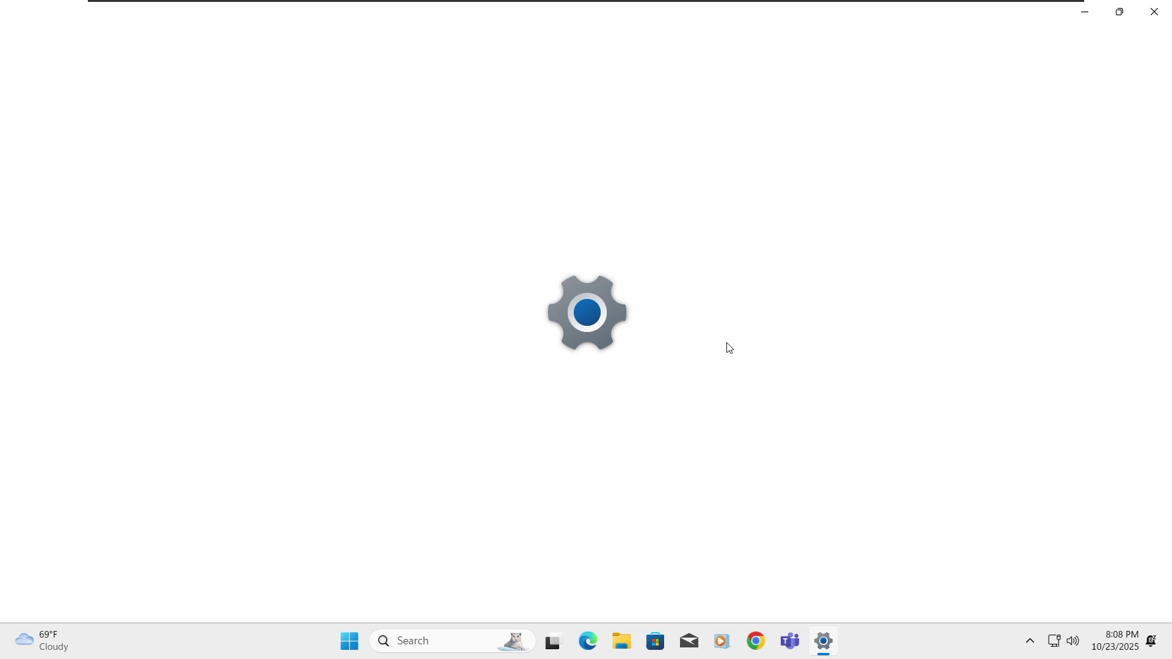
- Check Windows specifications show Windows 11 Pro, version 25H2, build 26200.6584, then close Settings
{"action": "scroll", "coordinate": [728, 348], "scroll_direction": "down", "scroll_amount": 5}
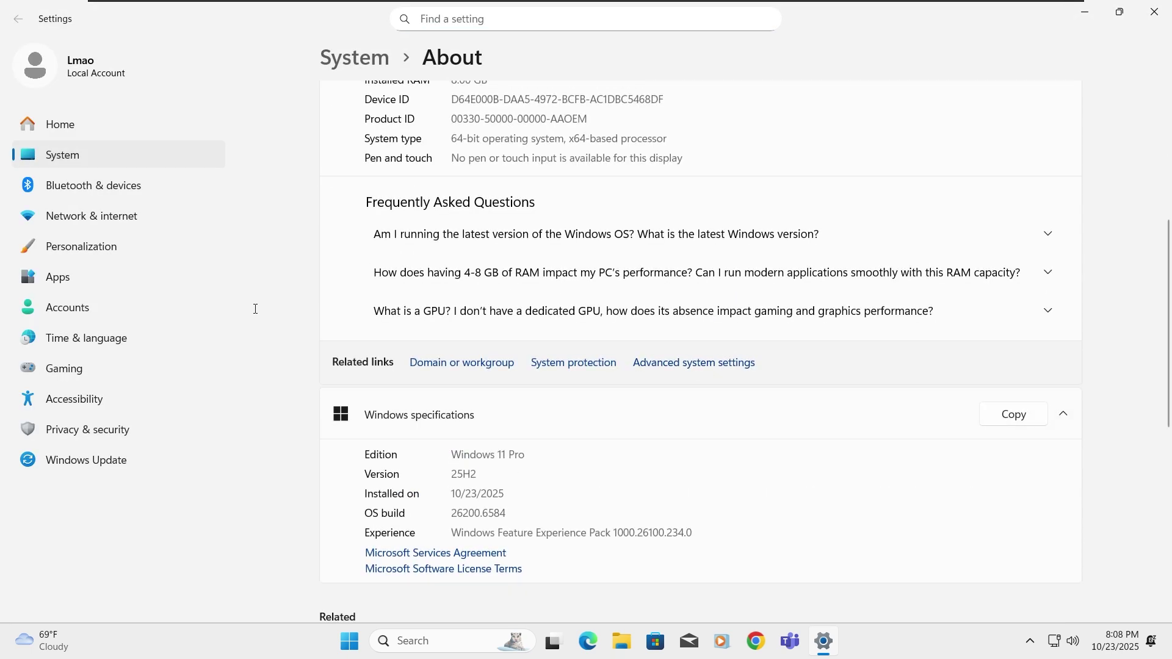
{"action": "left_click_drag", "start_coordinate": [452, 456], "coordinate": [526, 455]}
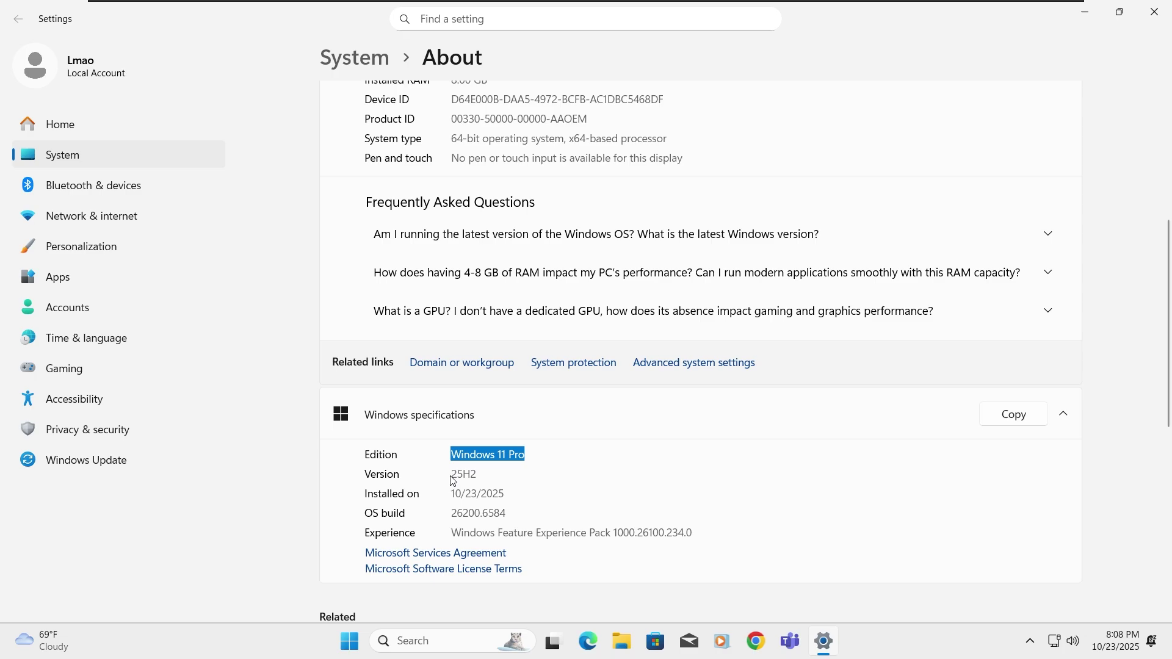
{"action": "left_click_drag", "start_coordinate": [453, 475], "coordinate": [484, 476]}
{"action": "left_click", "coordinate": [661, 487]}
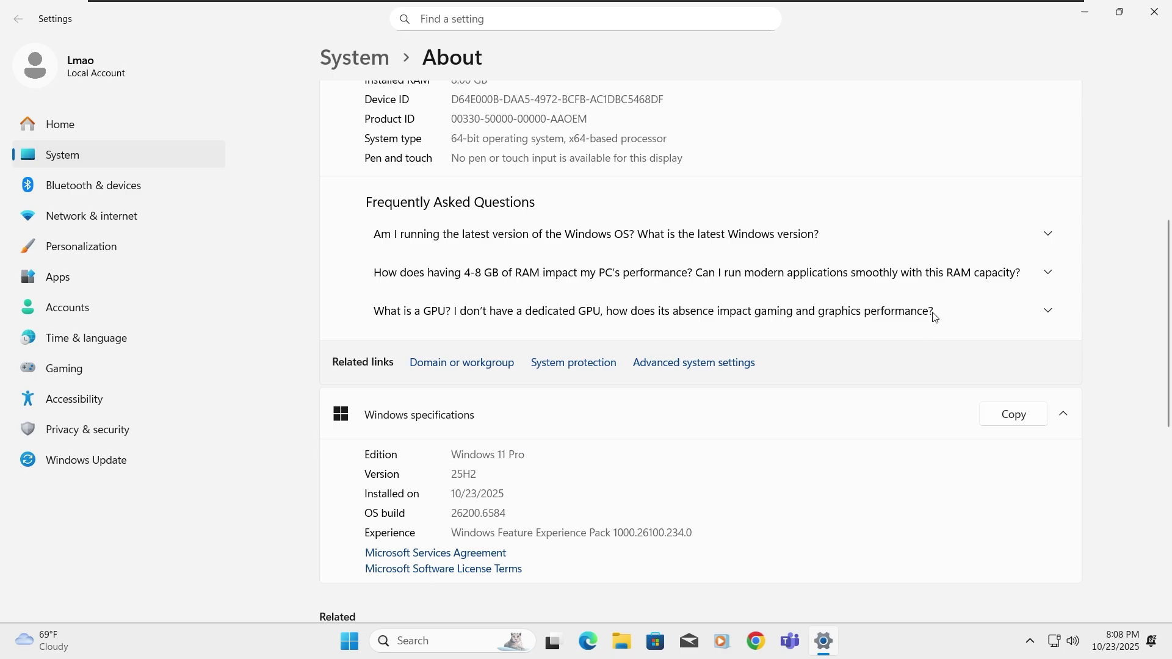
{"action": "scroll", "coordinate": [975, 237], "scroll_direction": "up", "scroll_amount": 5}
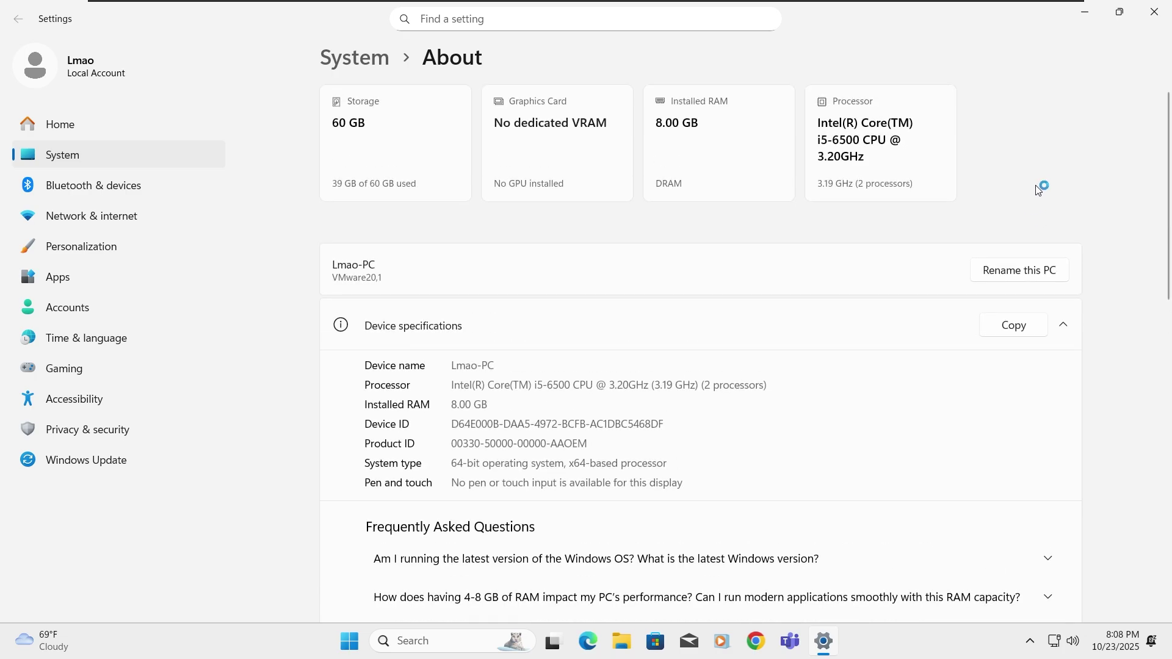
{"action": "left_click", "coordinate": [1154, 11]}
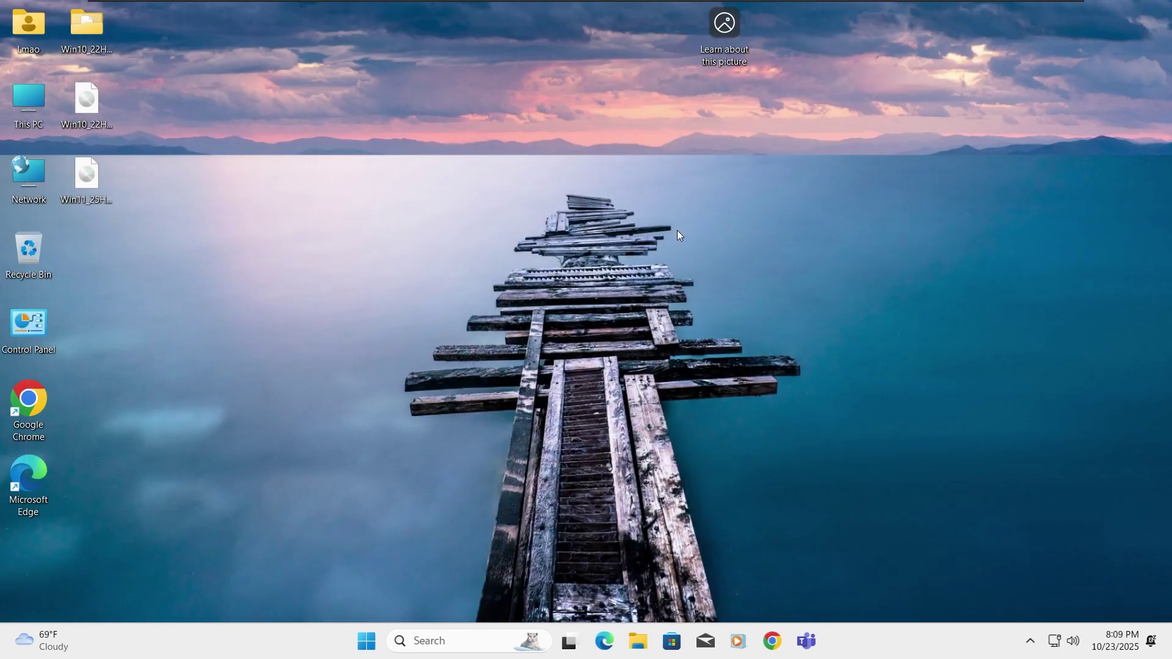